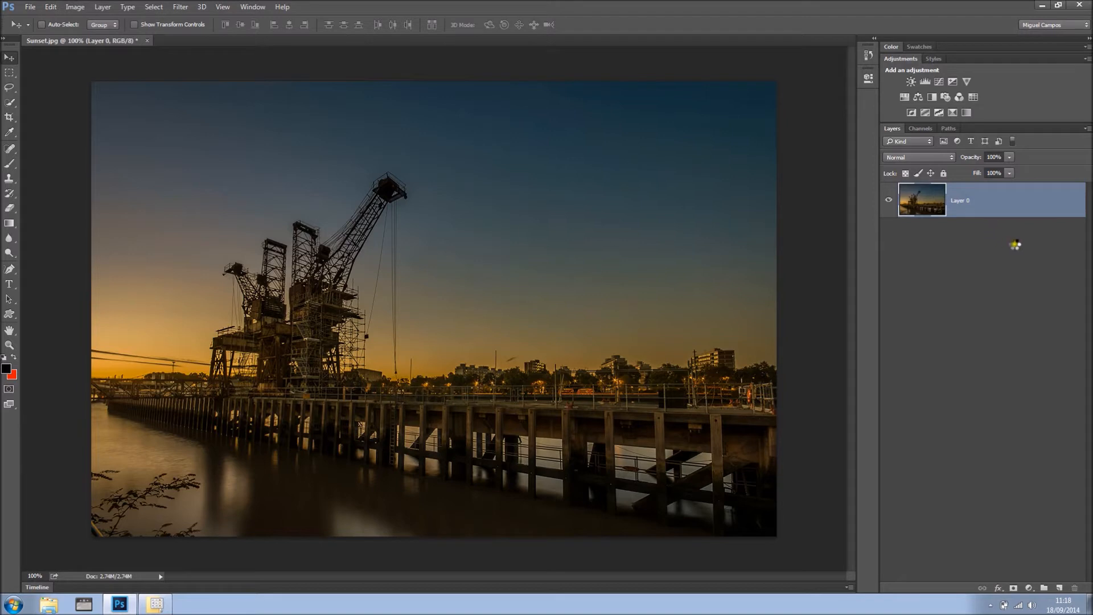
Step: Revert the sunset photo to its saved version and unlock its Background layer
{"action": "key", "text": "F12"}
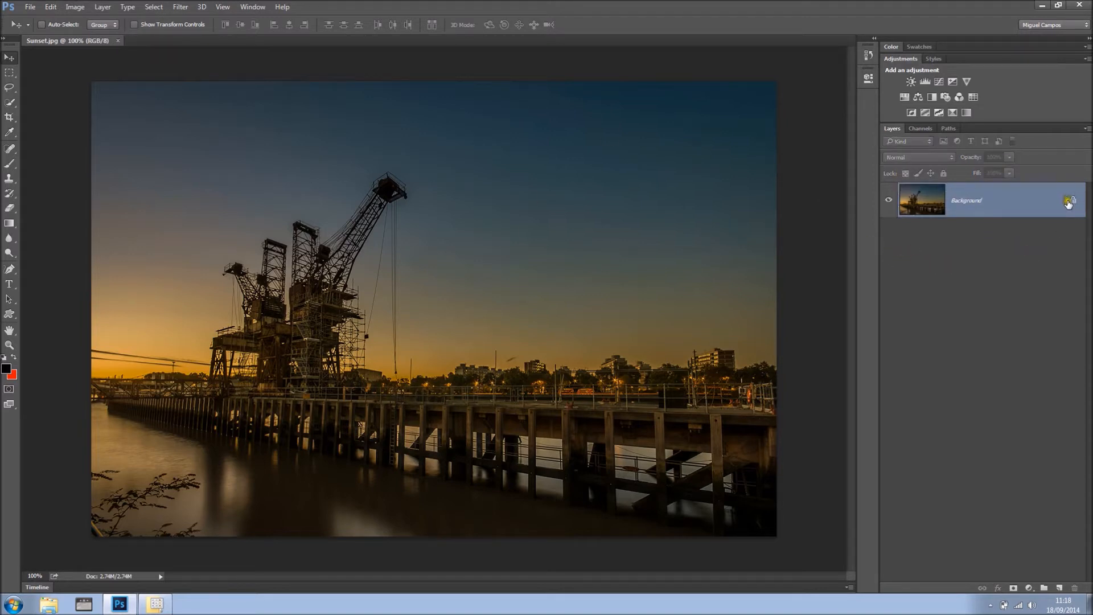
{"action": "left_click_drag", "start_coordinate": [1073, 203], "coordinate": [999, 584]}
{"action": "left_click_drag", "start_coordinate": [1073, 200], "coordinate": [1074, 587]}
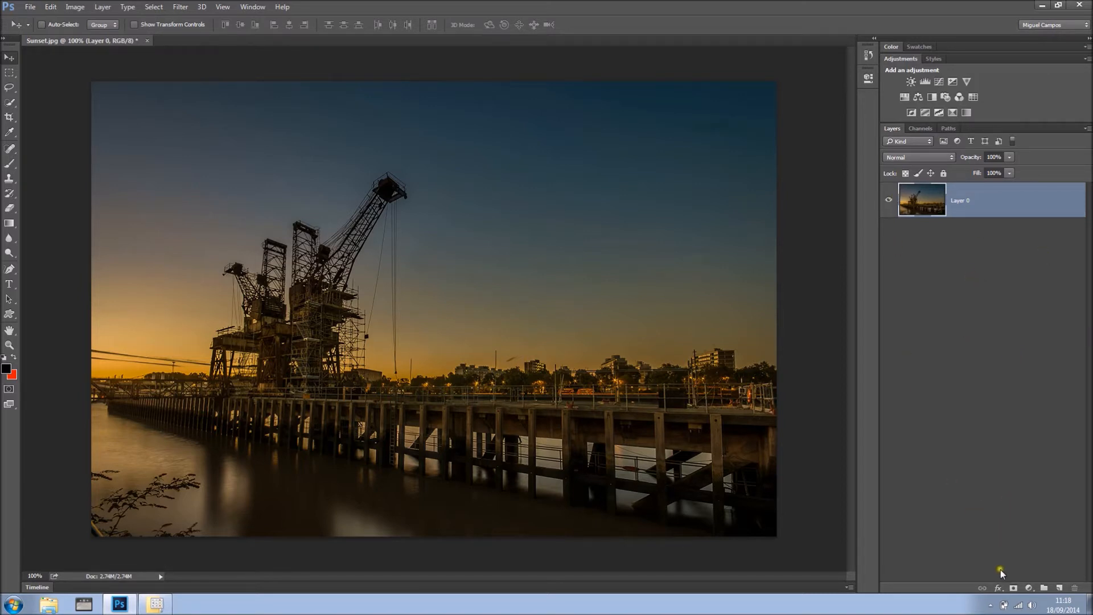
Step: Add a Bevel & Emboss effect to Layer 0 without global light, at 40 px size and 100% highlight and shadow opacity
{"action": "left_click", "coordinate": [998, 589]}
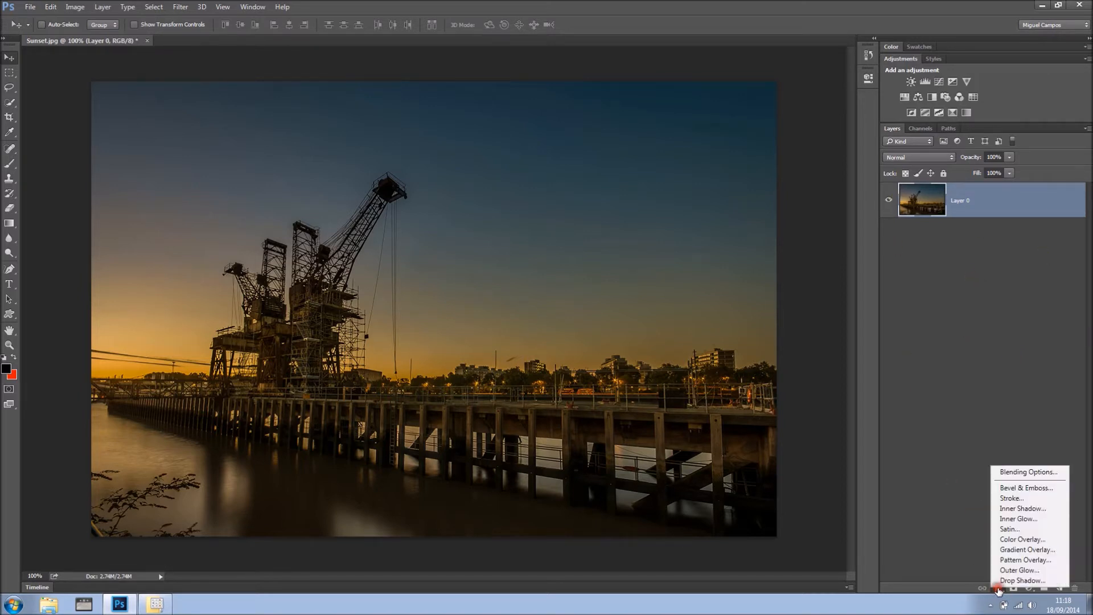
{"action": "left_click", "coordinate": [1040, 492]}
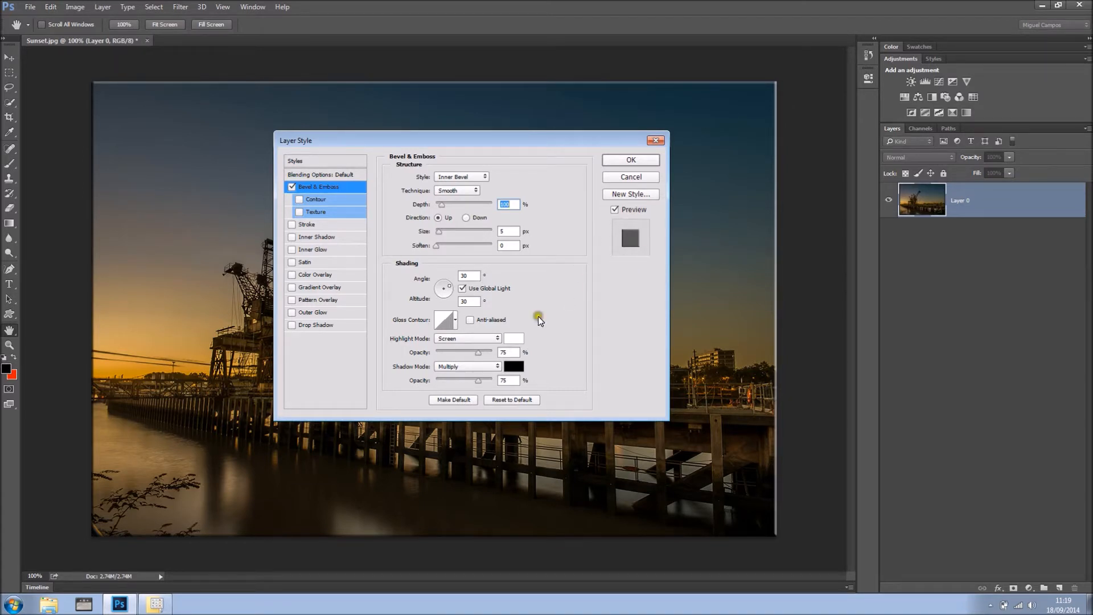
{"action": "left_click", "coordinate": [462, 289]}
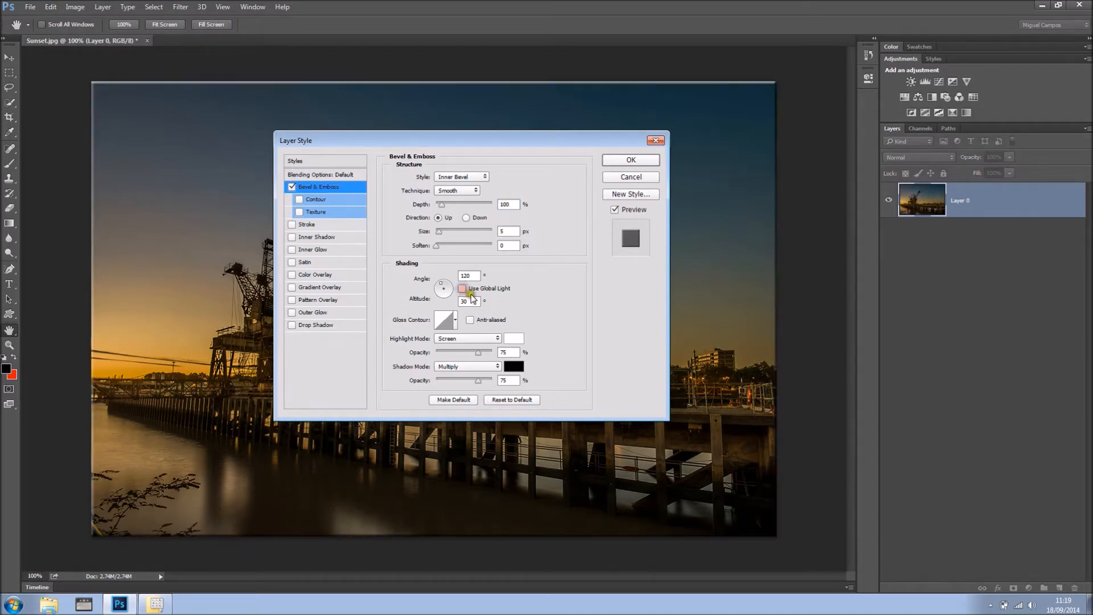
{"action": "left_click", "coordinate": [440, 284]}
{"action": "left_click_drag", "start_coordinate": [477, 380], "coordinate": [497, 380]}
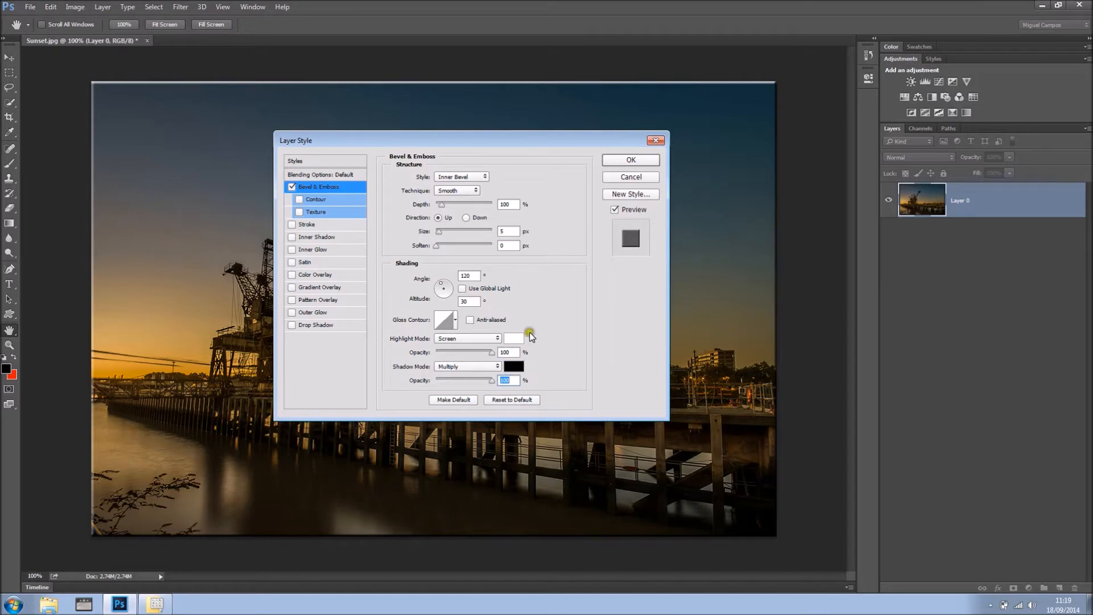
{"action": "left_click_drag", "start_coordinate": [439, 231], "coordinate": [450, 238]}
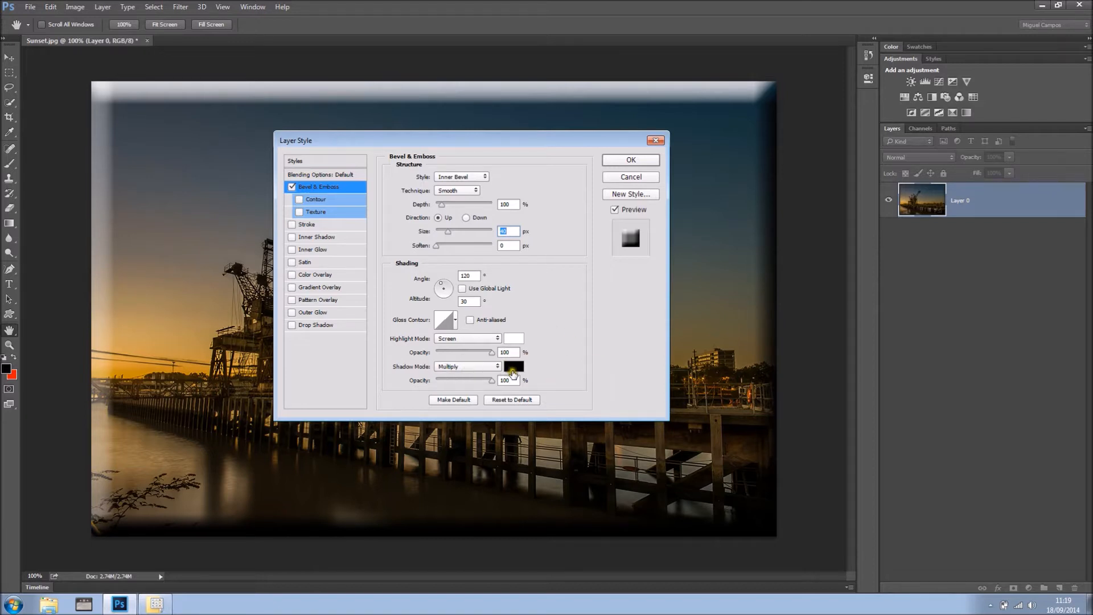
Step: Set the bevel's shadow colour to white and its shadow mode to Screen
{"action": "left_click", "coordinate": [513, 368]}
{"action": "left_click_drag", "start_coordinate": [417, 192], "coordinate": [402, 151]}
{"action": "left_click", "coordinate": [649, 149]}
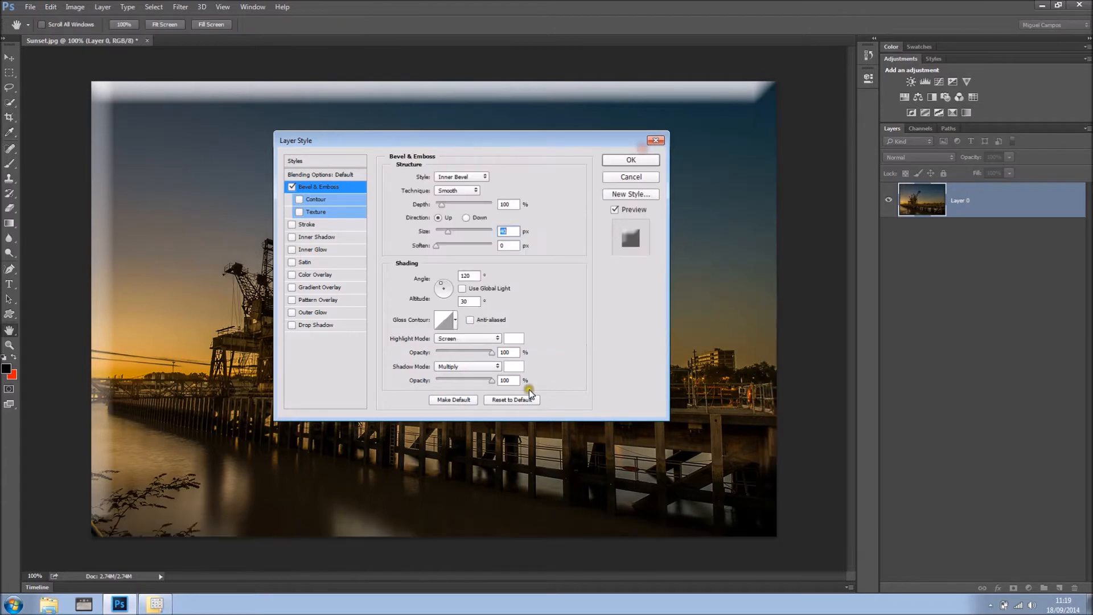
{"action": "left_click", "coordinate": [496, 367]}
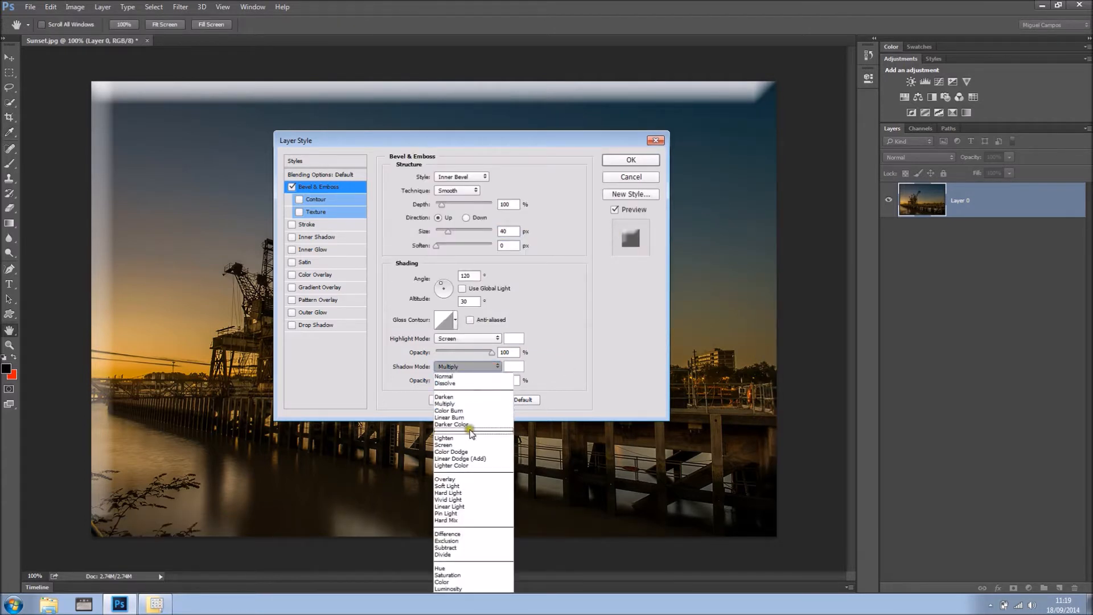
{"action": "left_click", "coordinate": [463, 444]}
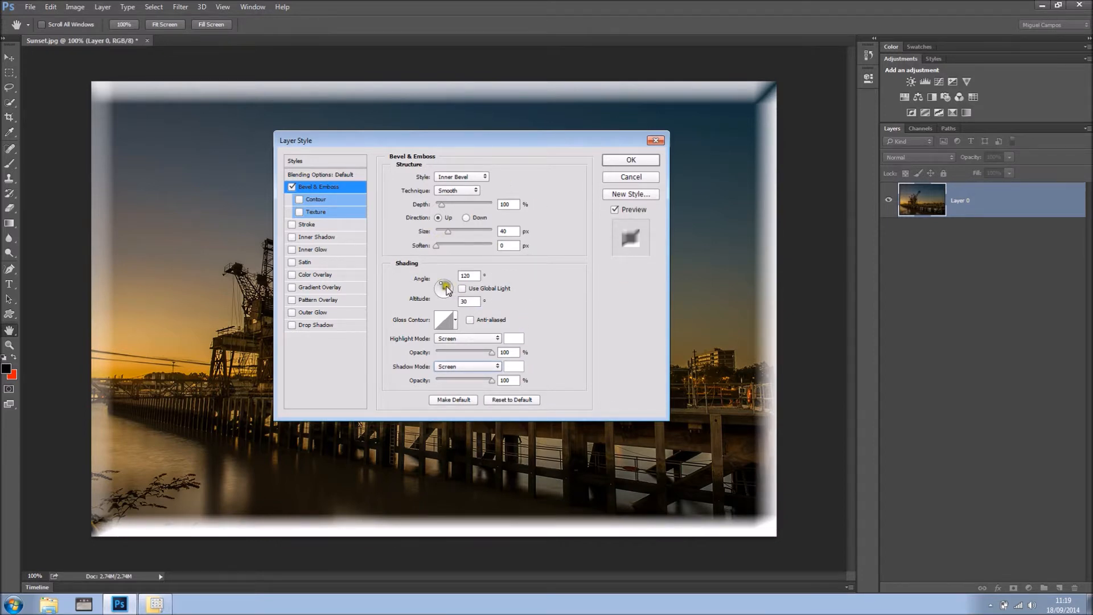
Step: Set the bevel's depth to 256%, size to 27 px and soften to 5 px, with a 45° angle and 85° altitude
{"action": "mouse_move", "coordinate": [444, 288]}
{"action": "left_mouse_down"}
{"action": "mouse_move", "coordinate": [453, 299]}
{"action": "mouse_move", "coordinate": [444, 290]}
{"action": "left_mouse_up"}
{"action": "left_click_drag", "start_coordinate": [448, 231], "coordinate": [444, 235]}
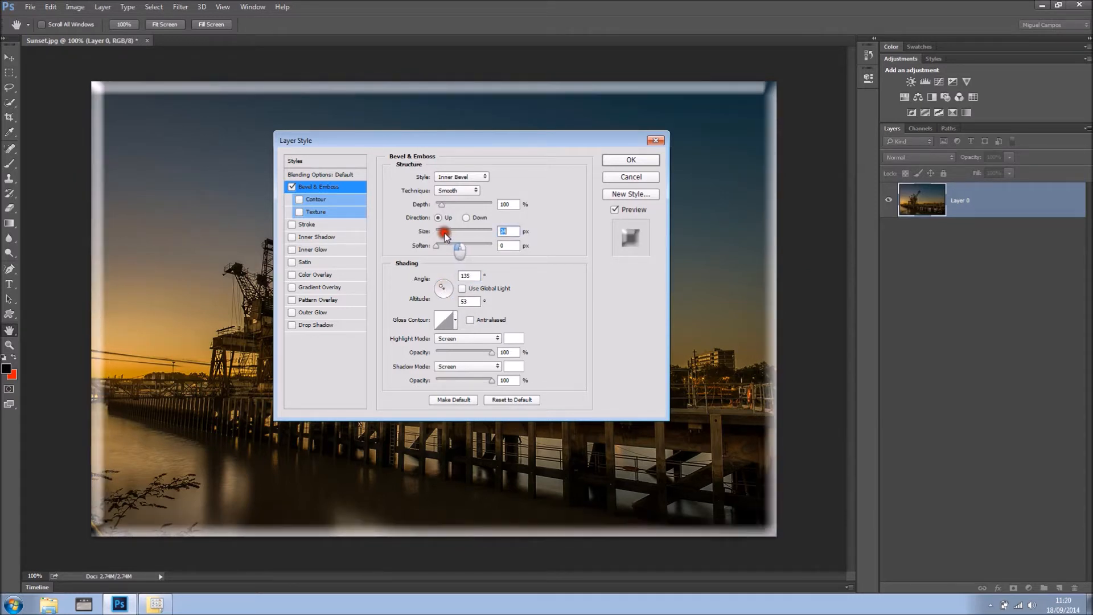
{"action": "mouse_move", "coordinate": [442, 204]}
{"action": "left_mouse_down"}
{"action": "mouse_move", "coordinate": [453, 208]}
{"action": "mouse_move", "coordinate": [456, 250]}
{"action": "mouse_move", "coordinate": [446, 234]}
{"action": "left_mouse_up"}
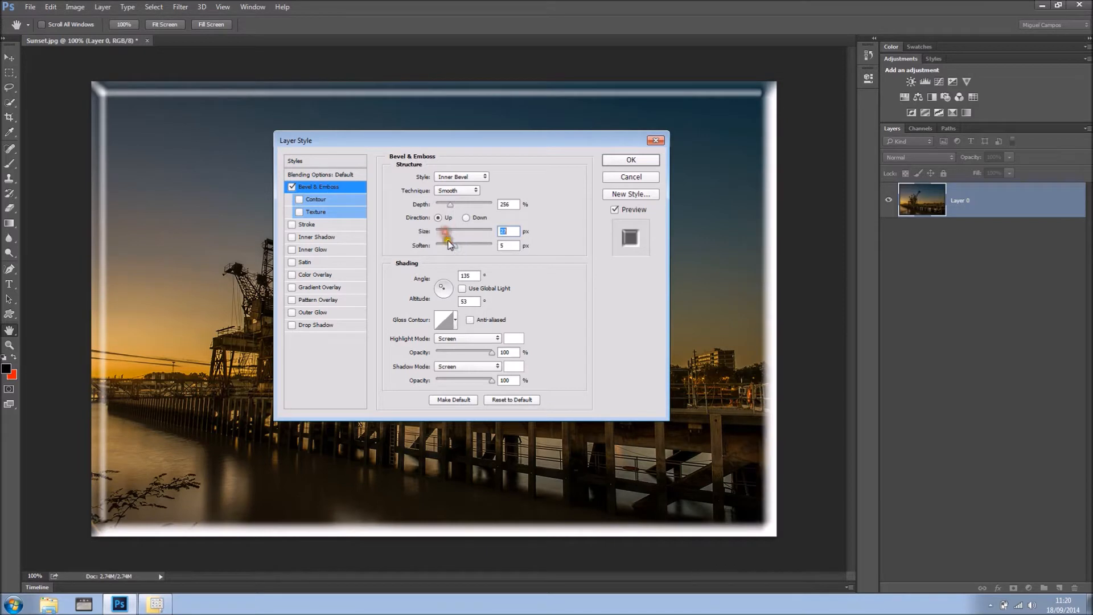
{"action": "left_click_drag", "start_coordinate": [444, 291], "coordinate": [444, 289]}
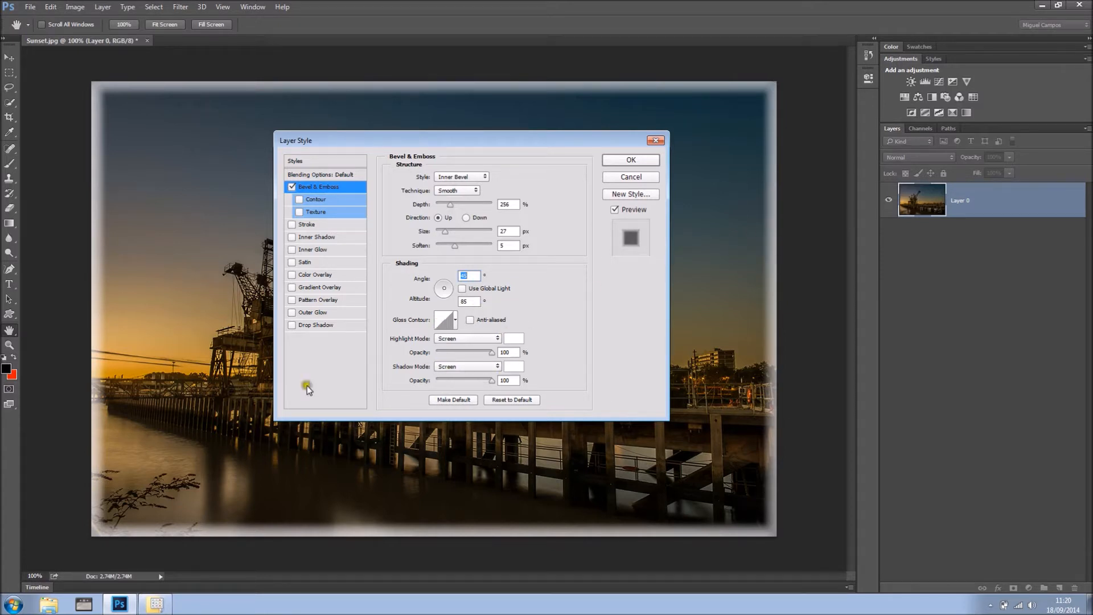
Step: Change the bevel's highlight and shadow colours to black (000000)
{"action": "left_click", "coordinate": [513, 339]}
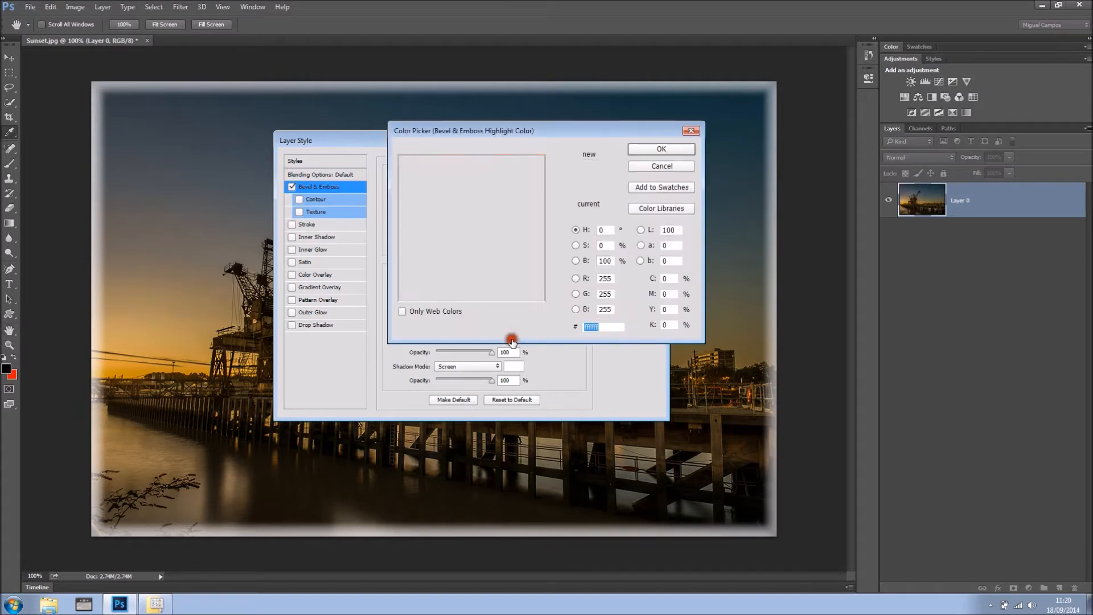
{"action": "left_click_drag", "start_coordinate": [447, 231], "coordinate": [378, 329]}
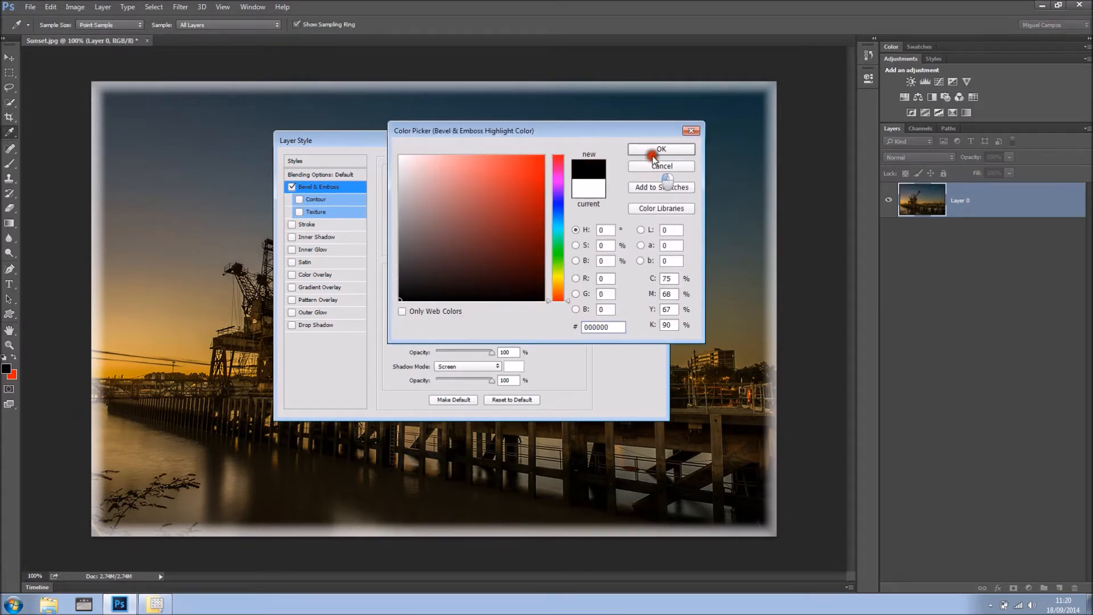
{"action": "left_click", "coordinate": [660, 148]}
{"action": "left_click", "coordinate": [513, 366]}
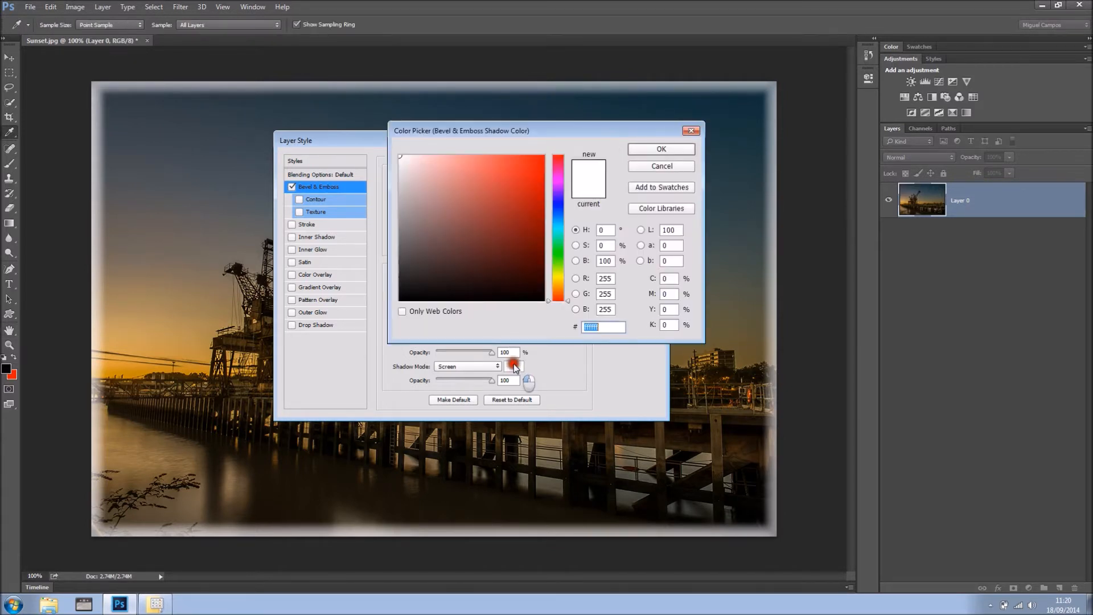
{"action": "left_click_drag", "start_coordinate": [445, 299], "coordinate": [362, 319]}
{"action": "left_click", "coordinate": [662, 148]}
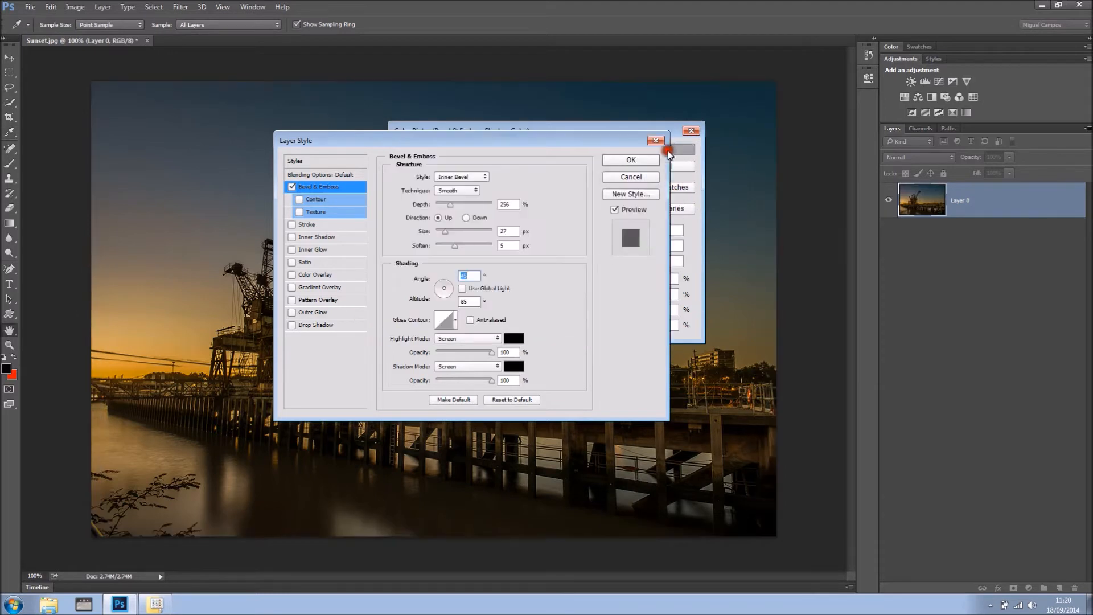
Step: Set the bevel's highlight and shadow modes to Multiply, with a size of 29 px and soften of 11 px
{"action": "left_click", "coordinate": [472, 339]}
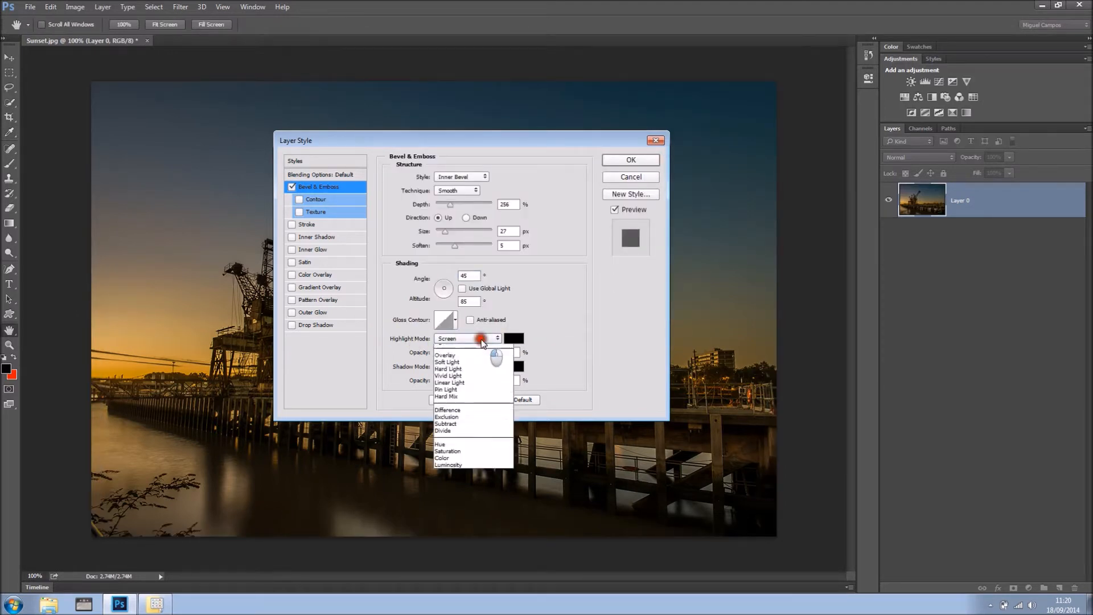
{"action": "left_click", "coordinate": [466, 376]}
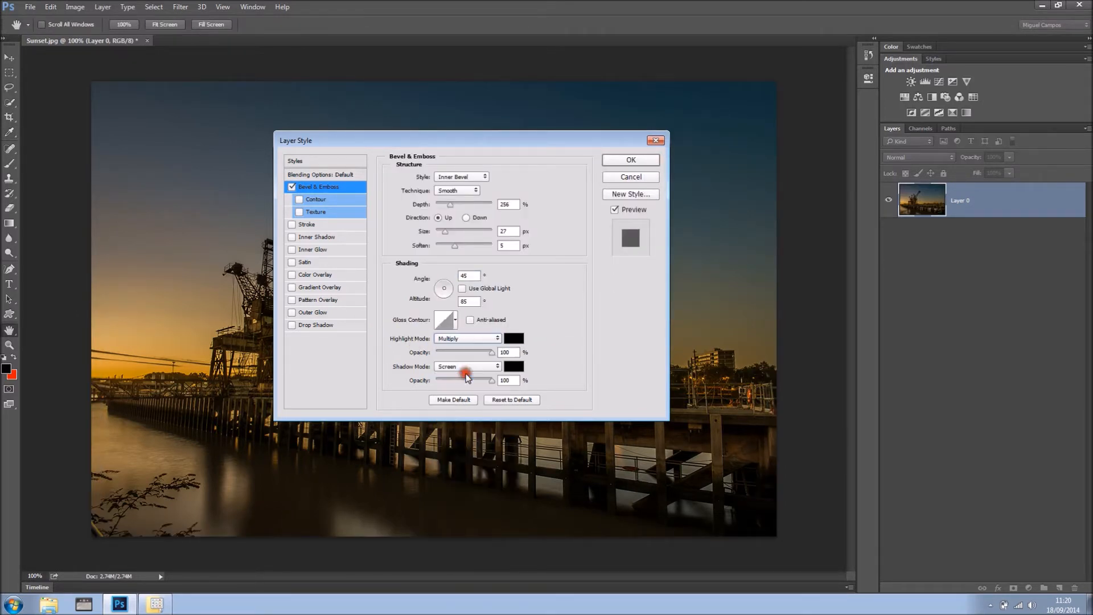
{"action": "left_click", "coordinate": [484, 368]}
{"action": "left_click", "coordinate": [455, 402]}
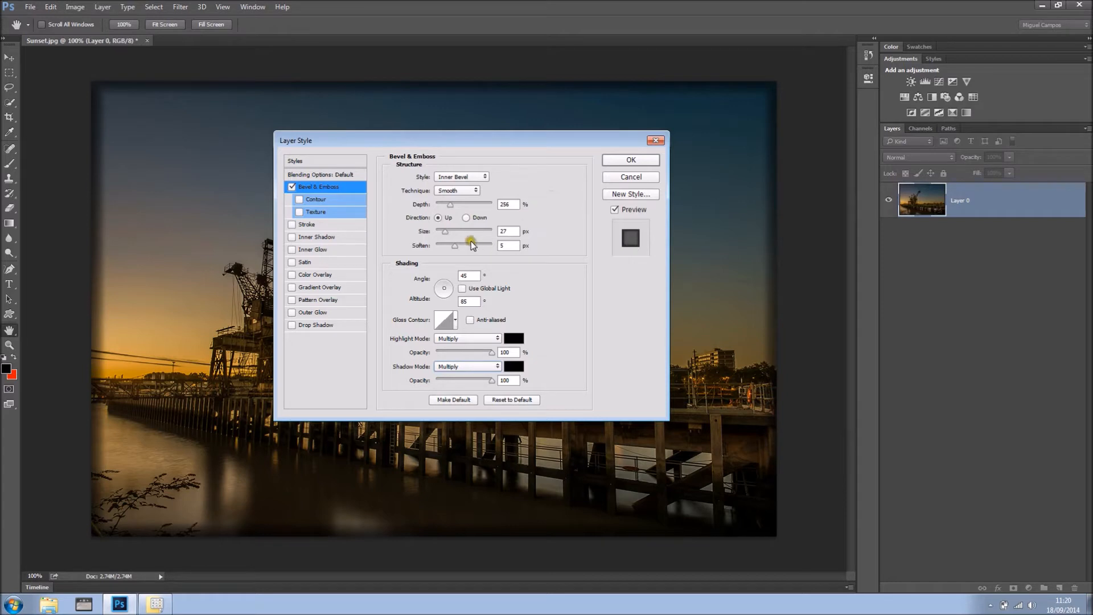
{"action": "left_click_drag", "start_coordinate": [446, 231], "coordinate": [476, 248]}
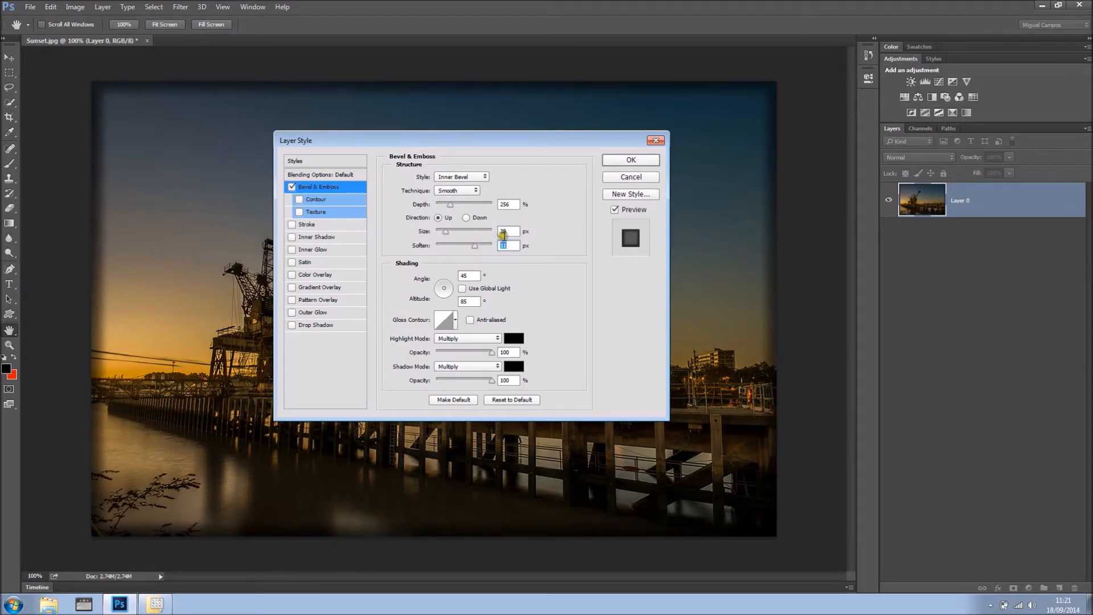
Step: Turn off Bevel & Emboss and add a 51 px stroke positioned Inside instead
{"action": "left_click", "coordinate": [292, 187]}
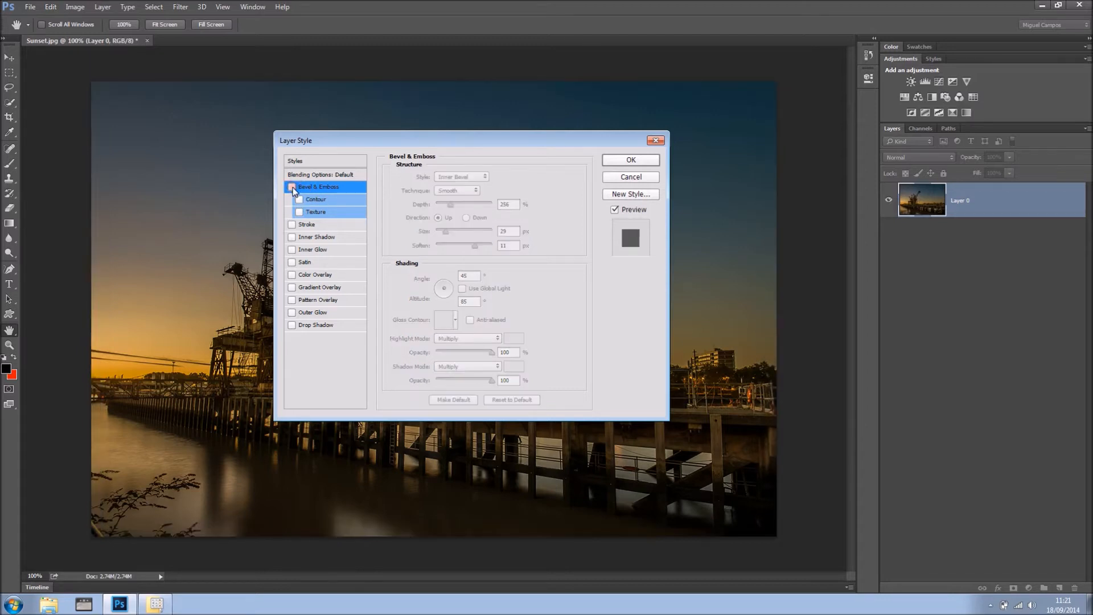
{"action": "left_click", "coordinate": [434, 201]}
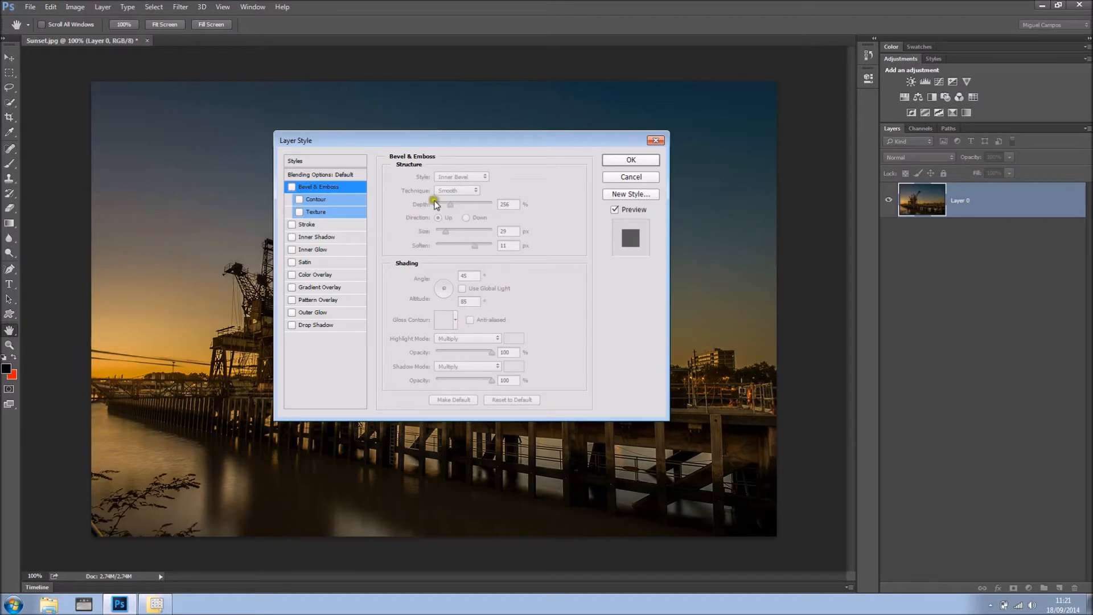
{"action": "left_click", "coordinate": [316, 224]}
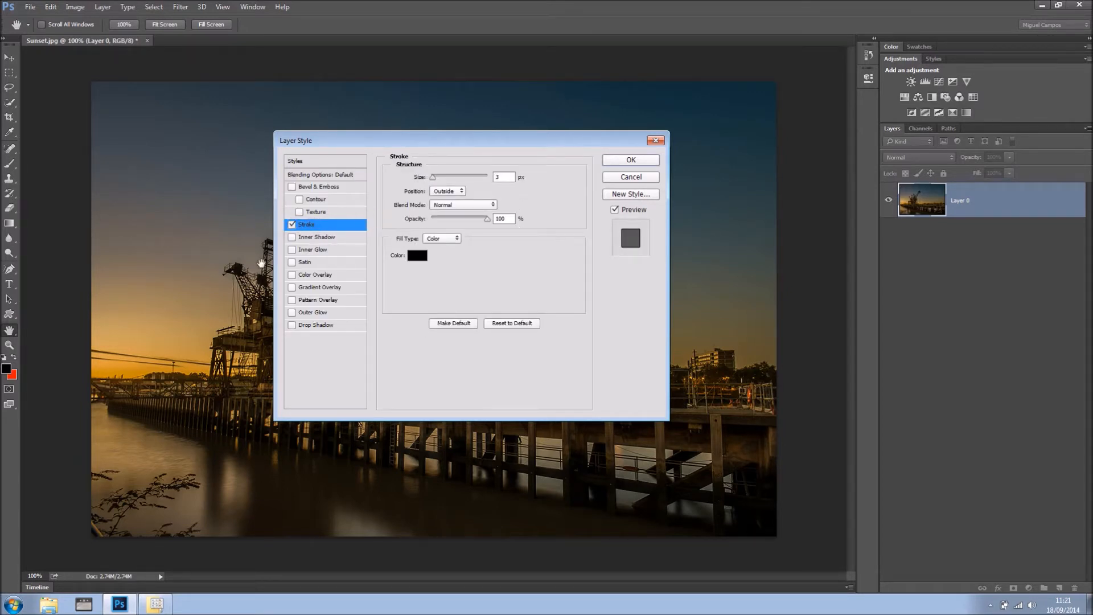
{"action": "left_click", "coordinate": [474, 229]}
{"action": "left_click_drag", "start_coordinate": [431, 177], "coordinate": [446, 177]}
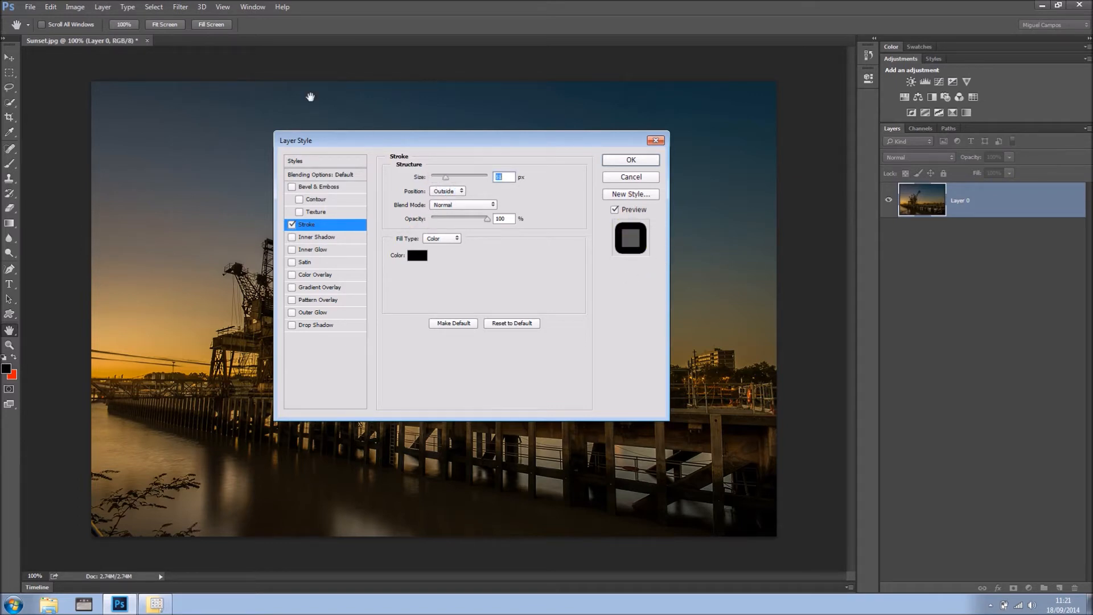
{"action": "left_click", "coordinate": [451, 192]}
{"action": "left_click", "coordinate": [453, 208]}
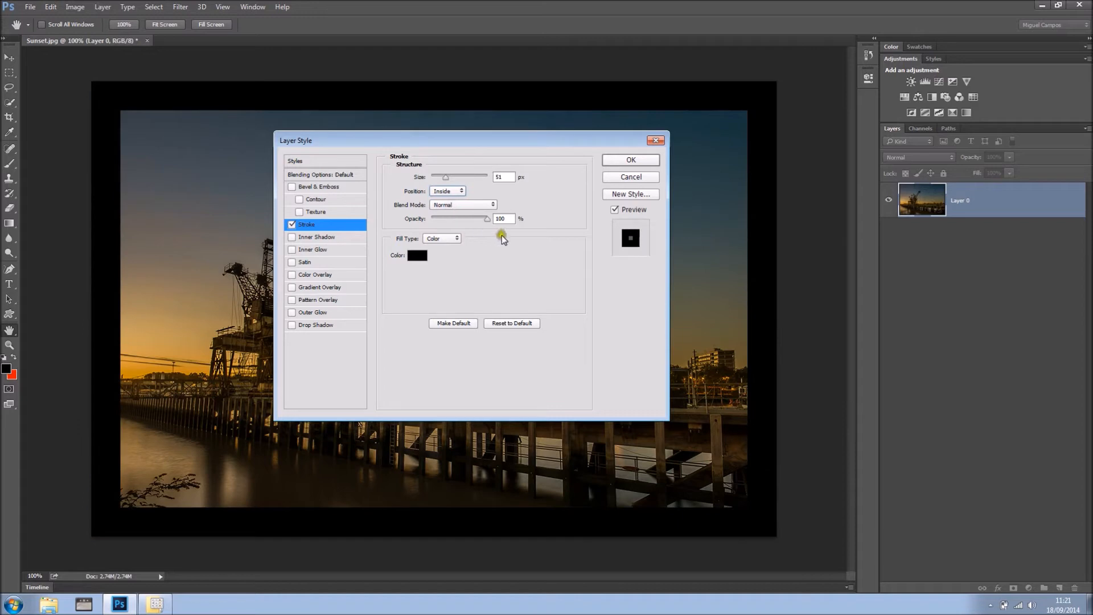
Step: Set the stroke's size to 40 px and its opacity to 100%
{"action": "mouse_move", "coordinate": [447, 178]}
{"action": "left_mouse_down"}
{"action": "mouse_move", "coordinate": [463, 176]}
{"action": "mouse_move", "coordinate": [443, 177]}
{"action": "left_mouse_up"}
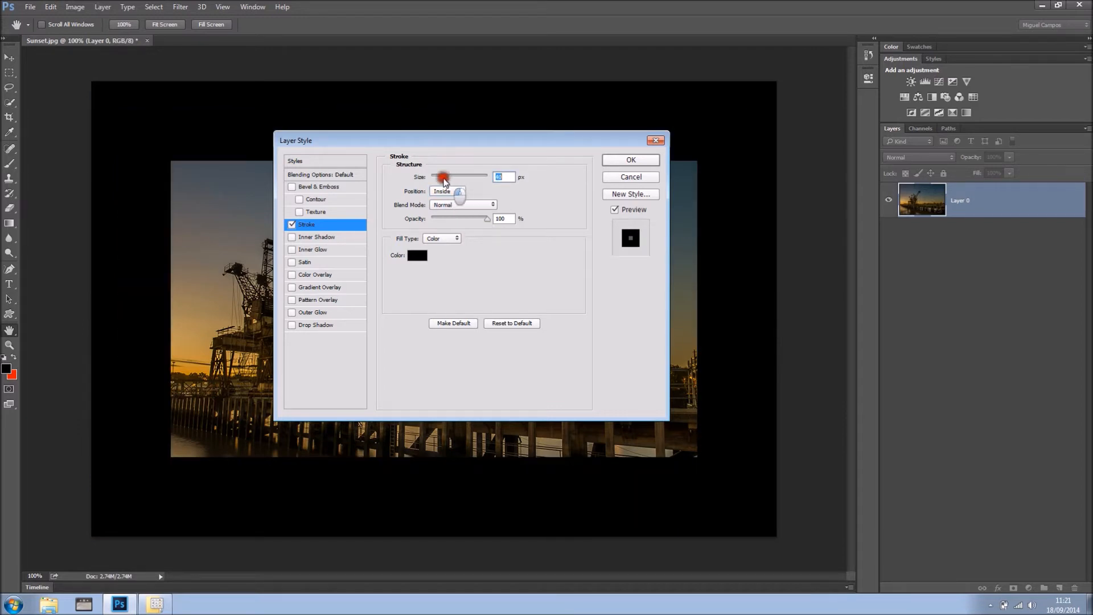
{"action": "mouse_move", "coordinate": [479, 221]}
{"action": "left_mouse_down"}
{"action": "mouse_move", "coordinate": [458, 222]}
{"action": "mouse_move", "coordinate": [484, 221]}
{"action": "left_mouse_up"}
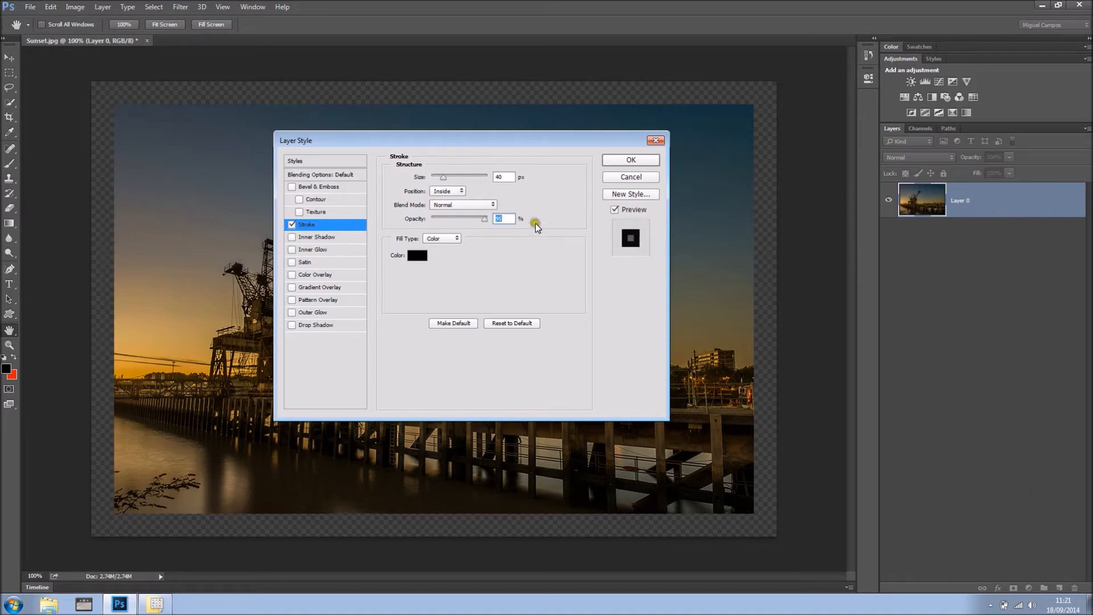
{"action": "left_click", "coordinate": [487, 218]}
Step: Try other stroke colours, including ones sampled from the photo, and discard all the layer style changes
{"action": "left_click", "coordinate": [418, 256]}
{"action": "left_click_drag", "start_coordinate": [415, 169], "coordinate": [400, 155]}
{"action": "mouse_move", "coordinate": [171, 239]}
{"action": "left_mouse_down"}
{"action": "mouse_move", "coordinate": [161, 232]}
{"action": "mouse_move", "coordinate": [185, 147]}
{"action": "mouse_move", "coordinate": [136, 132]}
{"action": "left_mouse_up"}
{"action": "mouse_move", "coordinate": [131, 337]}
{"action": "left_mouse_down"}
{"action": "mouse_move", "coordinate": [175, 454]}
{"action": "mouse_move", "coordinate": [367, 487]}
{"action": "mouse_move", "coordinate": [771, 237]}
{"action": "mouse_move", "coordinate": [743, 162]}
{"action": "left_mouse_up"}
{"action": "left_click", "coordinate": [668, 170]}
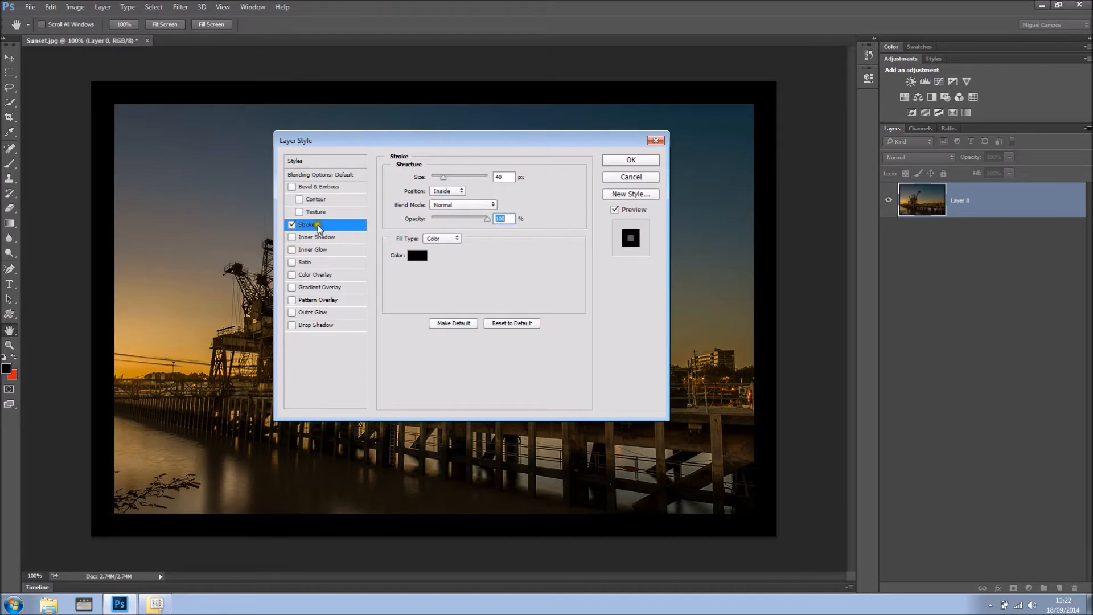
{"action": "left_click", "coordinate": [292, 225]}
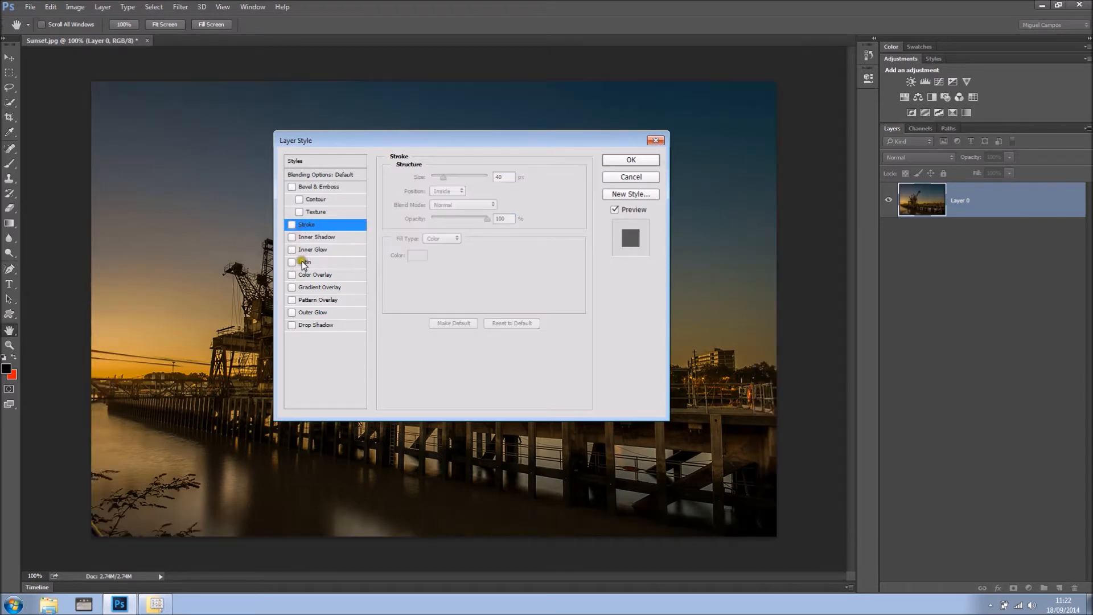
{"action": "left_click", "coordinate": [640, 177]}
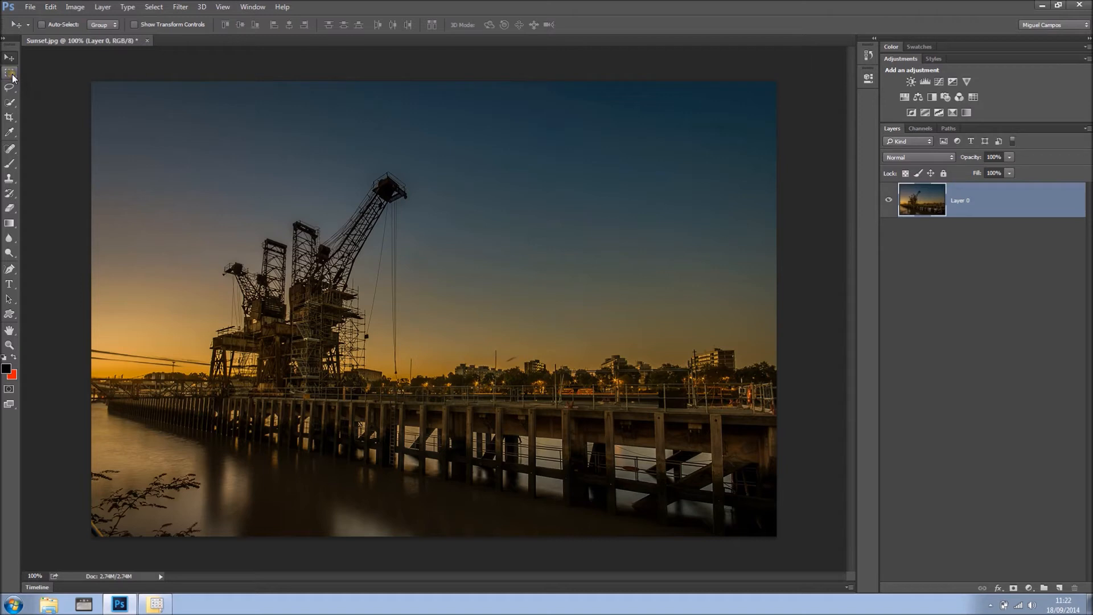
Step: Draw a rectangular marquee selection over the photo and centre it, leaving an even margin inside the edges
{"action": "left_click_drag", "start_coordinate": [8, 77], "coordinate": [39, 77]}
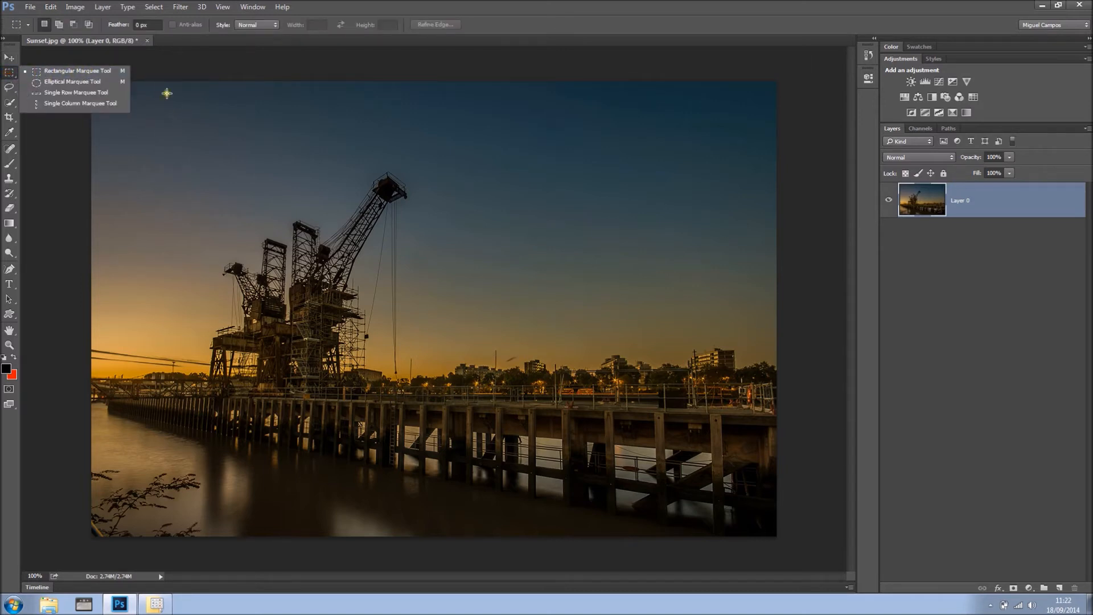
{"action": "left_click", "coordinate": [83, 76]}
{"action": "left_click_drag", "start_coordinate": [86, 78], "coordinate": [723, 485]}
{"action": "left_click_drag", "start_coordinate": [516, 332], "coordinate": [542, 357]}
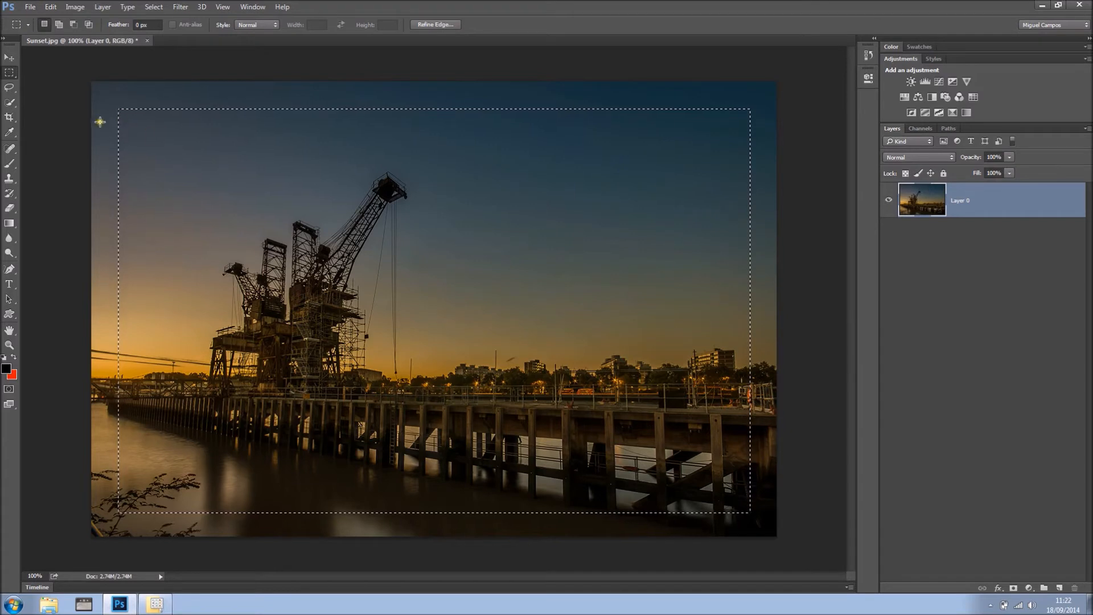
Step: Invert the selection so it covers the outer frame, and create a new empty layer above Layer 0
{"action": "left_click", "coordinate": [154, 7]}
{"action": "left_click", "coordinate": [178, 46]}
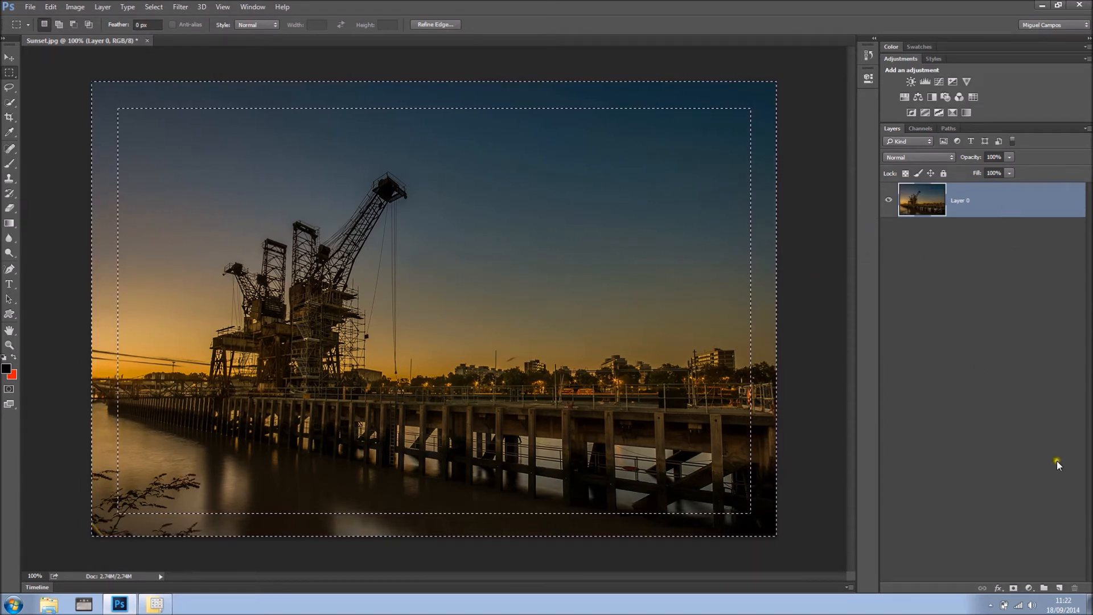
{"action": "left_click", "coordinate": [1059, 588]}
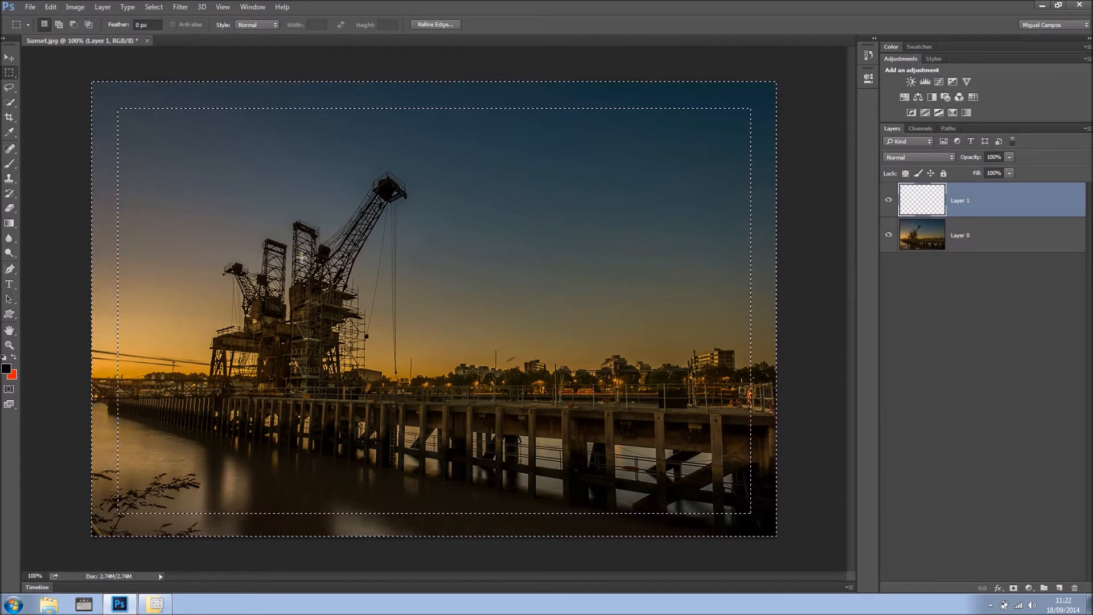
Step: Fill the frame selection on Layer 1 with the black foreground colour, and deselect it
{"action": "left_click", "coordinate": [51, 7]}
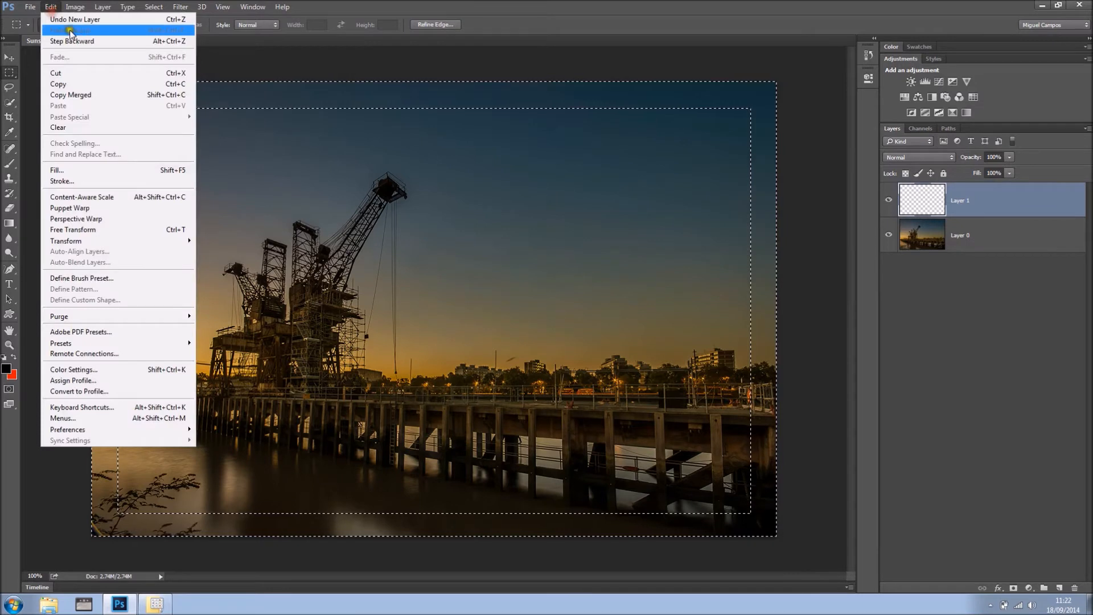
{"action": "left_click", "coordinate": [89, 170]}
{"action": "left_click", "coordinate": [585, 180]}
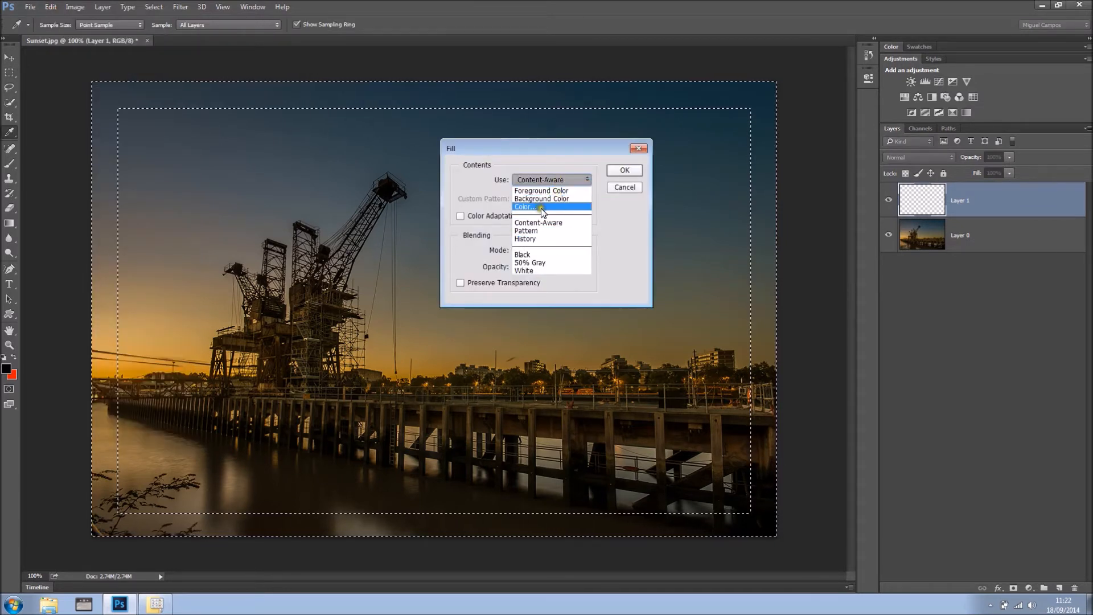
{"action": "left_click", "coordinate": [541, 191]}
{"action": "left_click", "coordinate": [624, 170]}
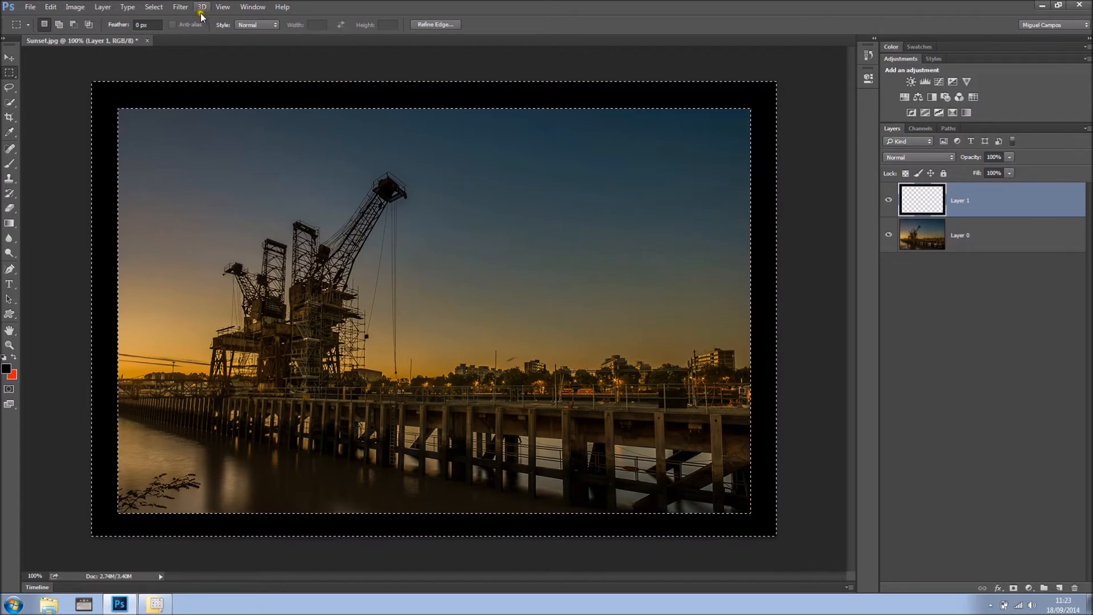
{"action": "left_click", "coordinate": [165, 10]}
{"action": "left_click", "coordinate": [165, 35]}
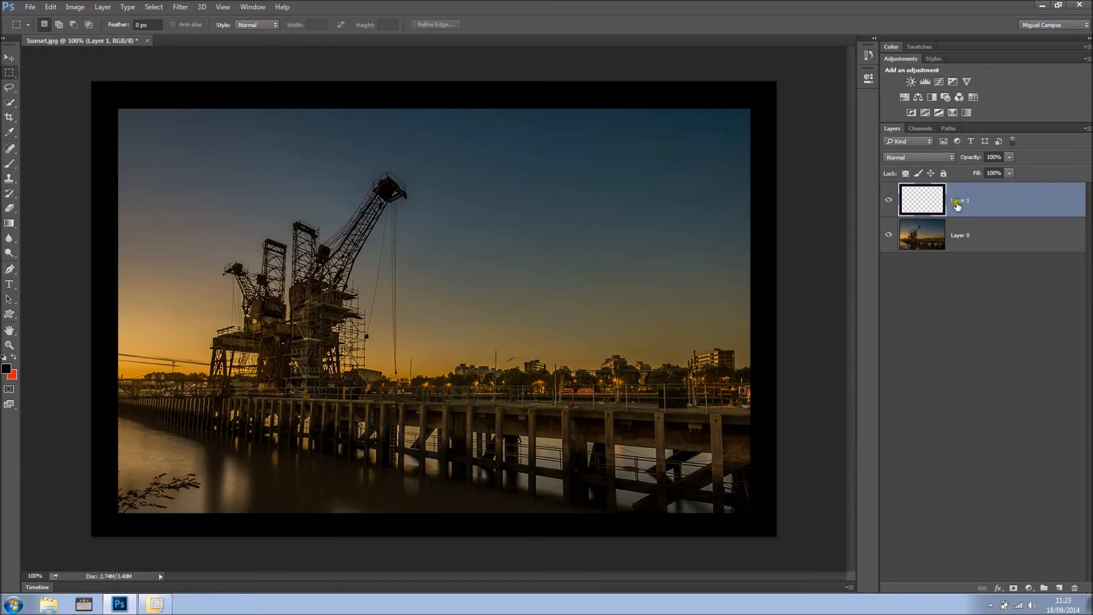
Step: Lower Layer 1's fill to 0% and add a Bevel & Emboss layer style to it
{"action": "left_click", "coordinate": [1009, 173]}
{"action": "left_click_drag", "start_coordinate": [1009, 184], "coordinate": [950, 186]}
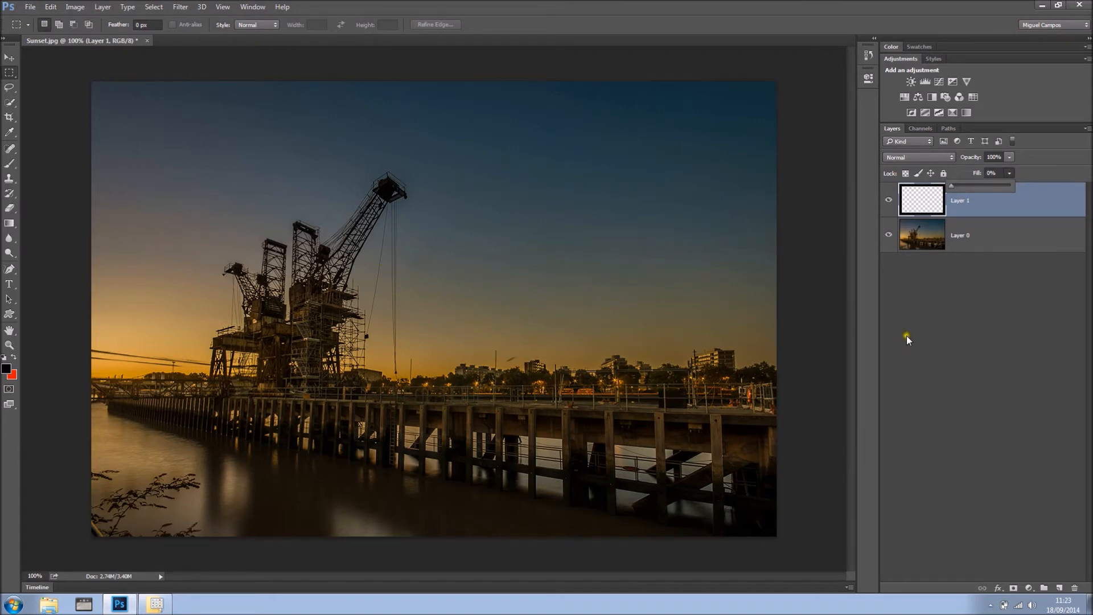
{"action": "left_click", "coordinate": [998, 588]}
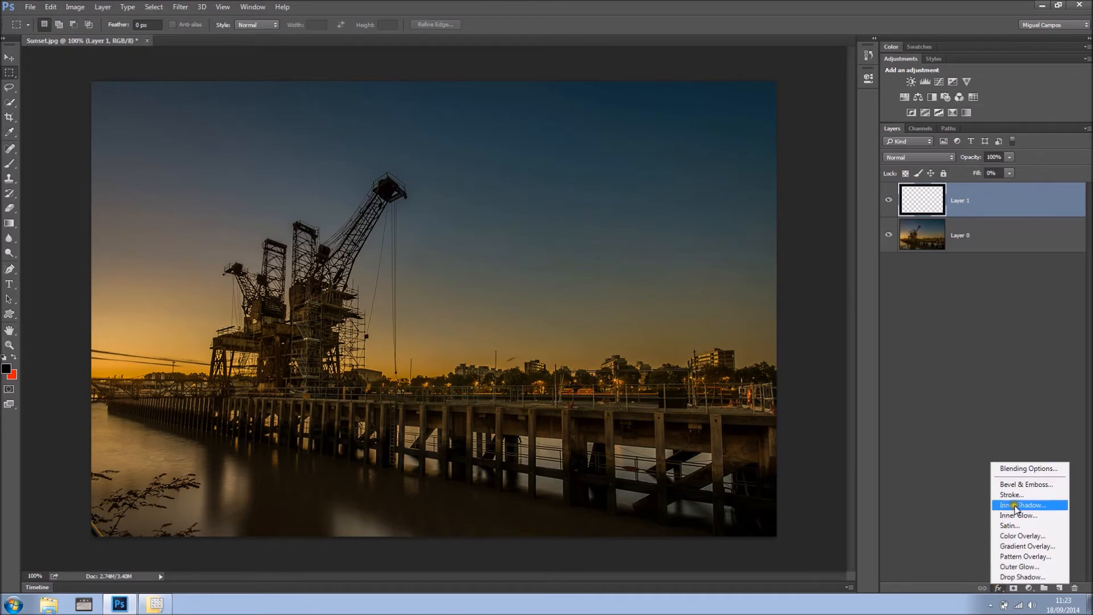
{"action": "left_click", "coordinate": [1022, 485]}
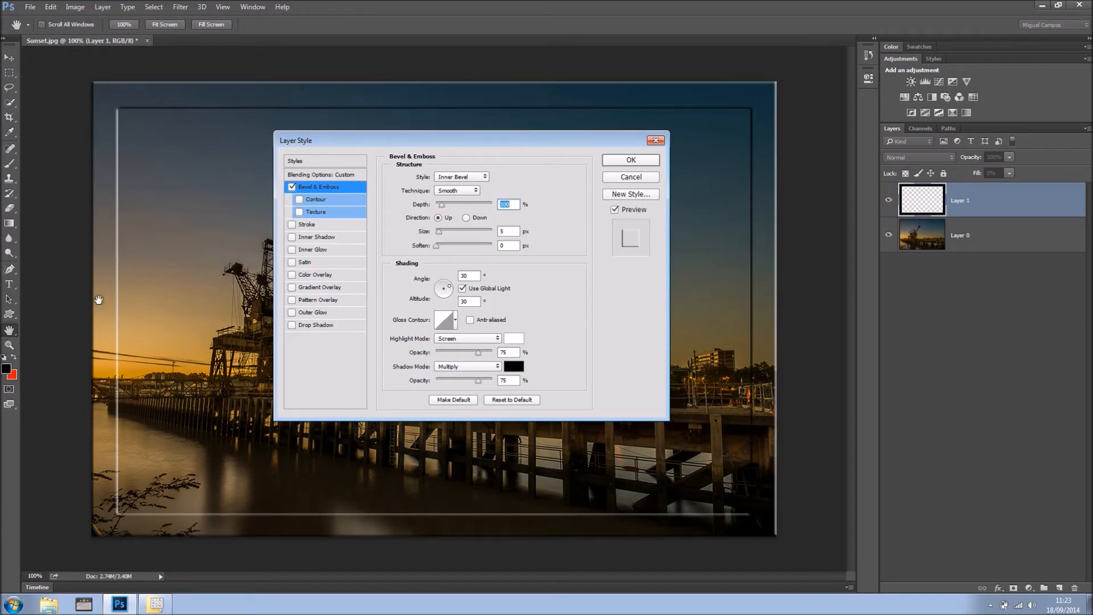
Step: Set the bevel's technique to Chisel Hard, its depth to 460% and its size to 79 px
{"action": "left_click", "coordinate": [468, 192]}
{"action": "left_click", "coordinate": [448, 208]}
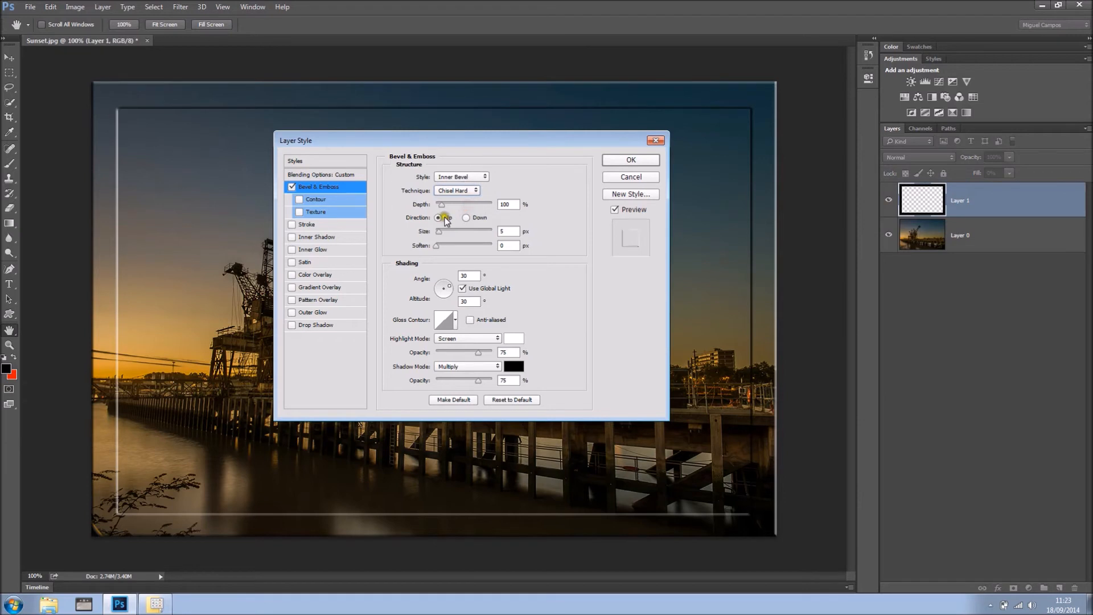
{"action": "left_click_drag", "start_coordinate": [438, 205], "coordinate": [455, 232]}
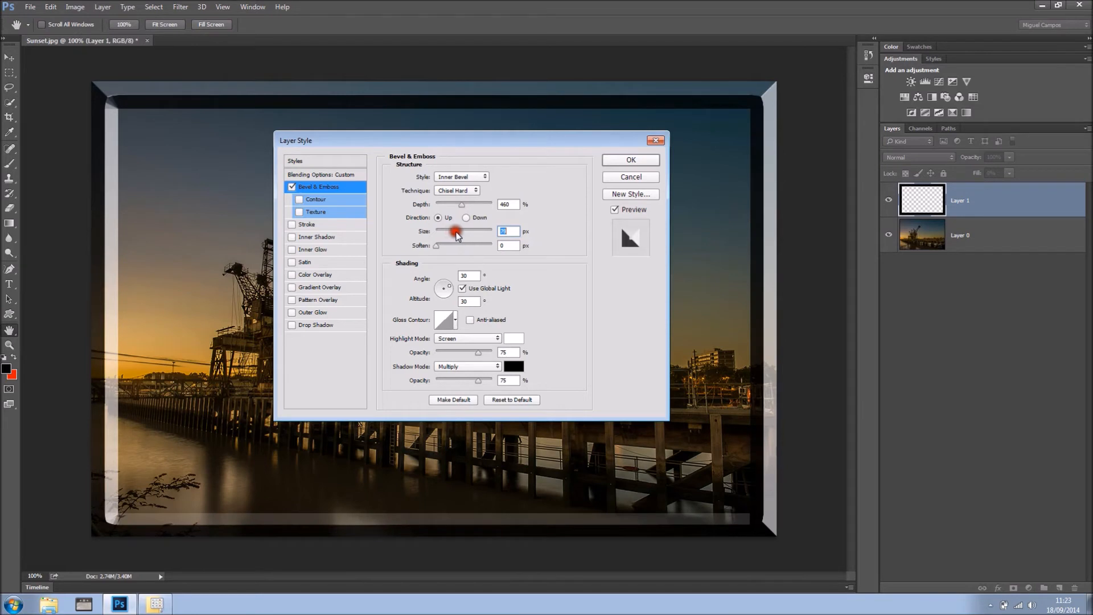
Step: Change the bevel's shadow colour to white and its shadow mode to Screen
{"action": "left_click", "coordinate": [513, 366]}
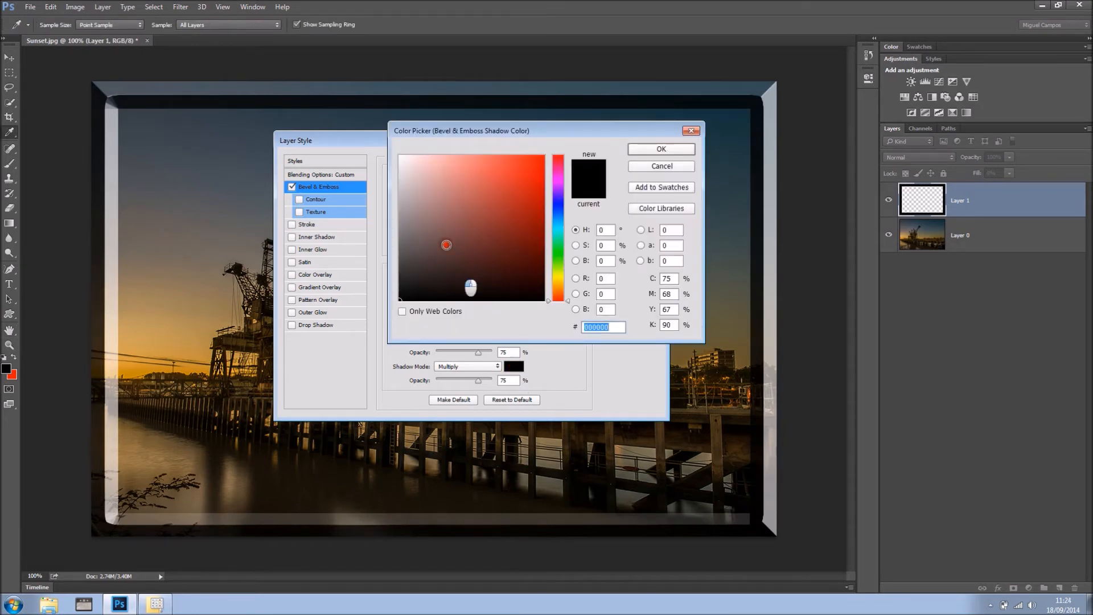
{"action": "left_click_drag", "start_coordinate": [439, 288], "coordinate": [405, 151]}
{"action": "left_click", "coordinate": [655, 149]}
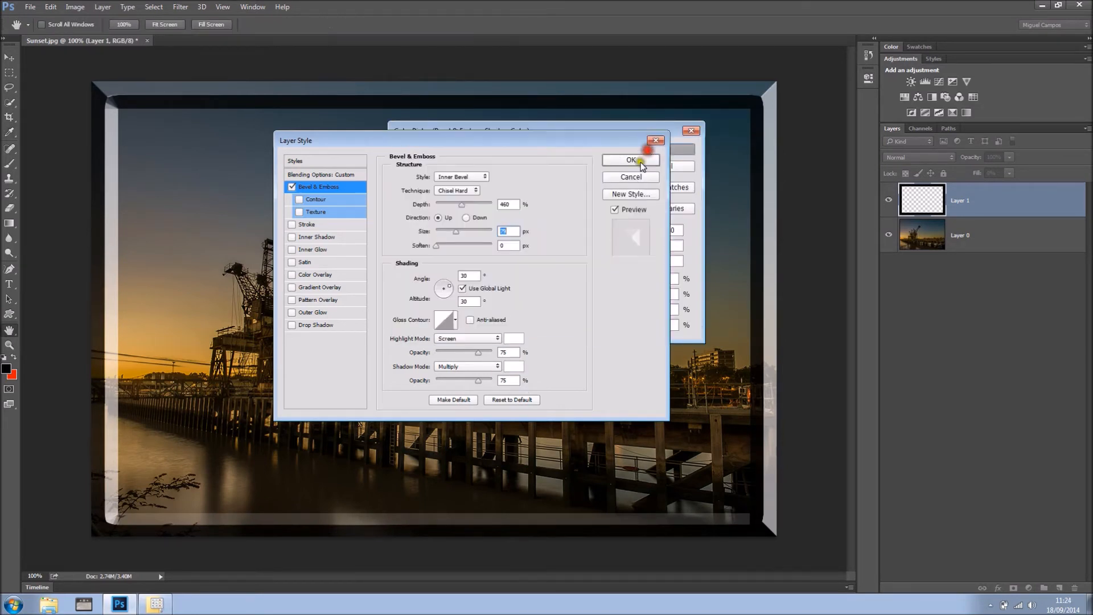
{"action": "left_click", "coordinate": [477, 367]}
{"action": "left_click", "coordinate": [455, 447]}
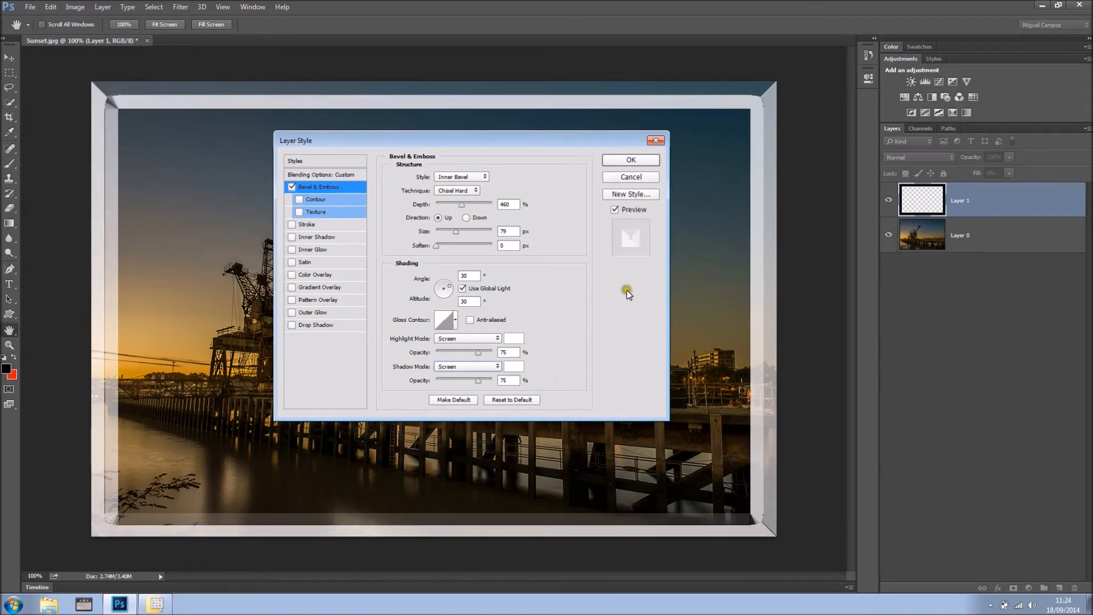
Step: Adjust the bevel to a size of 24 px, a soften of 7 px and a depth of 144%
{"action": "left_click_drag", "start_coordinate": [456, 231], "coordinate": [479, 255]}
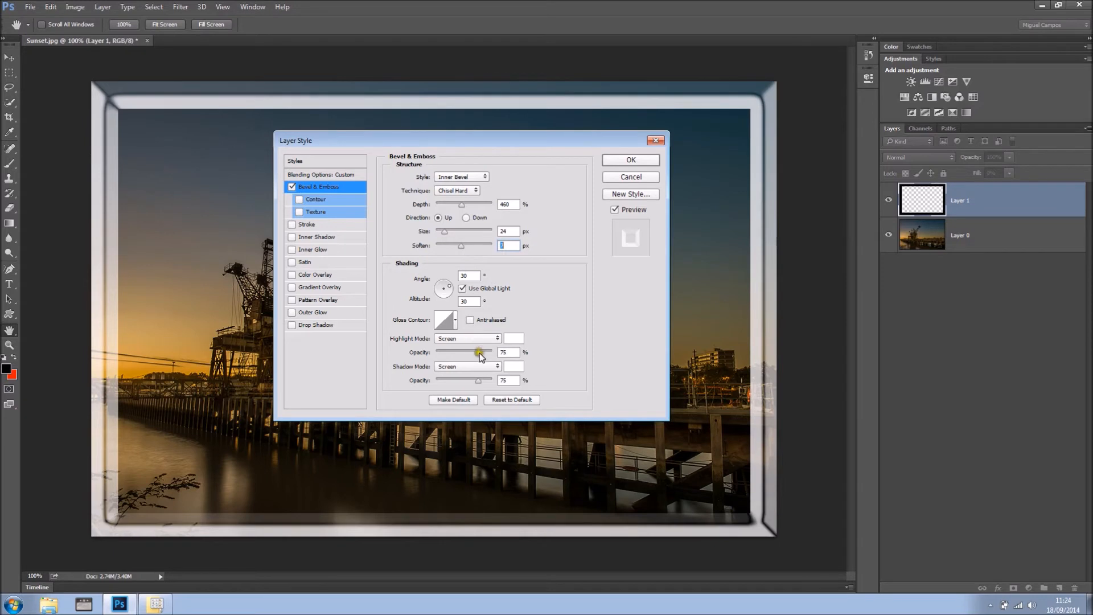
{"action": "left_click_drag", "start_coordinate": [469, 207], "coordinate": [444, 205]}
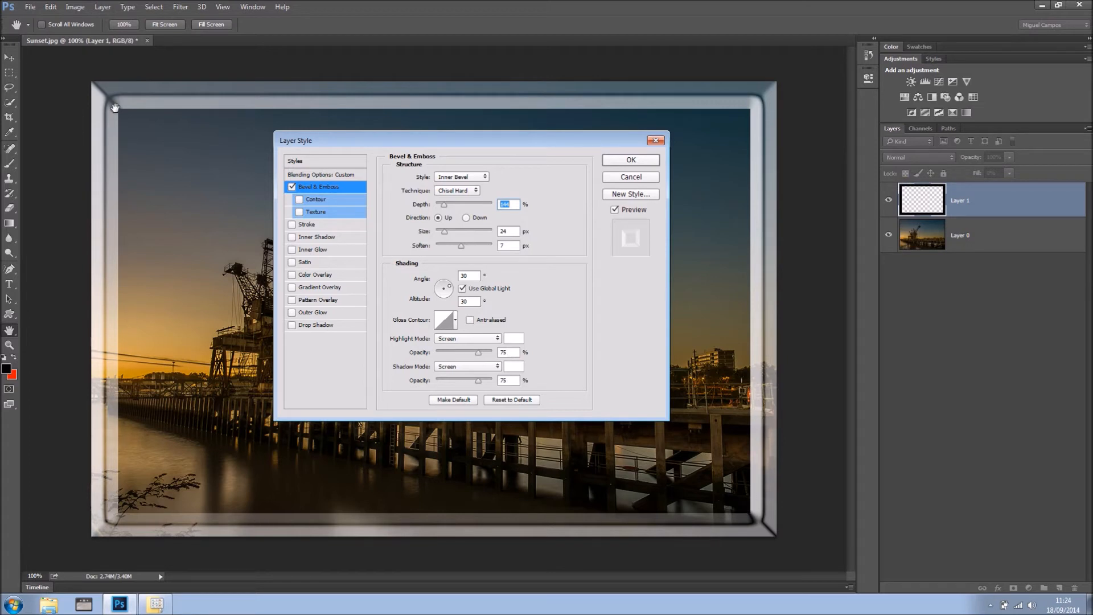
Step: Turn off Bevel & Emboss and apply a Pattern Overlay to the frame layer instead
{"action": "left_click", "coordinate": [293, 187]}
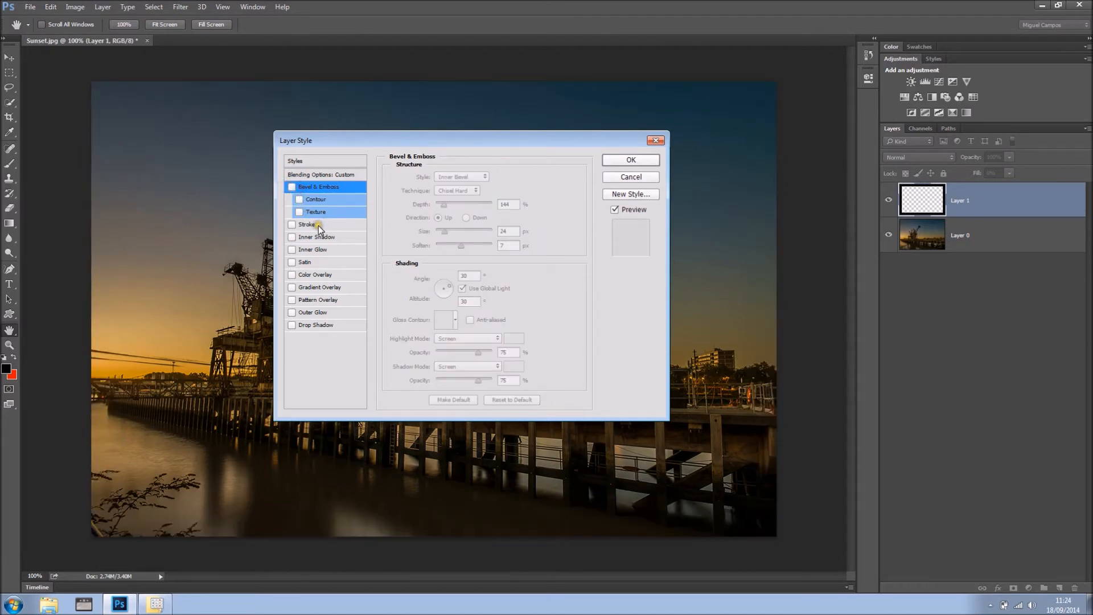
{"action": "left_click", "coordinate": [322, 300]}
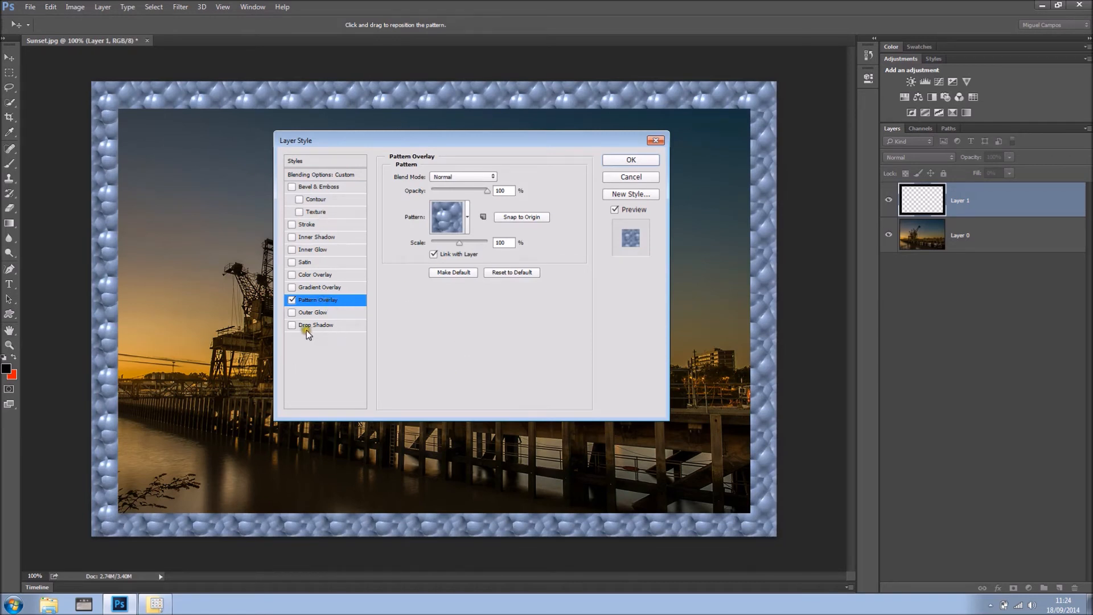
Step: Try a Drop Shadow on the patterned frame, look at its settings, and turn it off again
{"action": "left_click", "coordinate": [292, 326]}
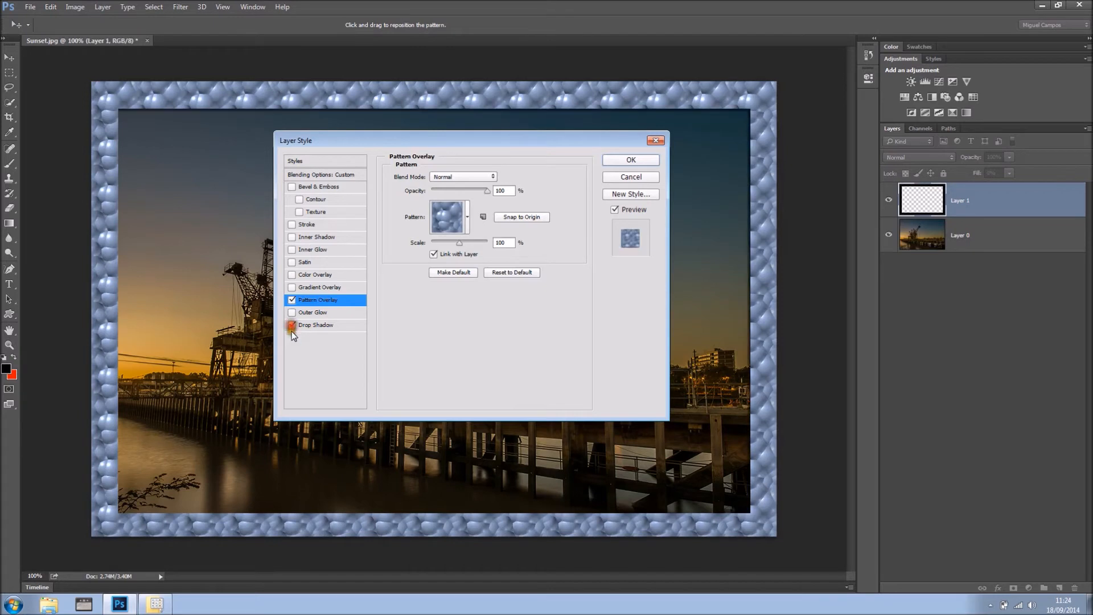
{"action": "left_click", "coordinate": [291, 326]}
{"action": "left_click", "coordinate": [291, 326]}
{"action": "left_click", "coordinate": [322, 326]}
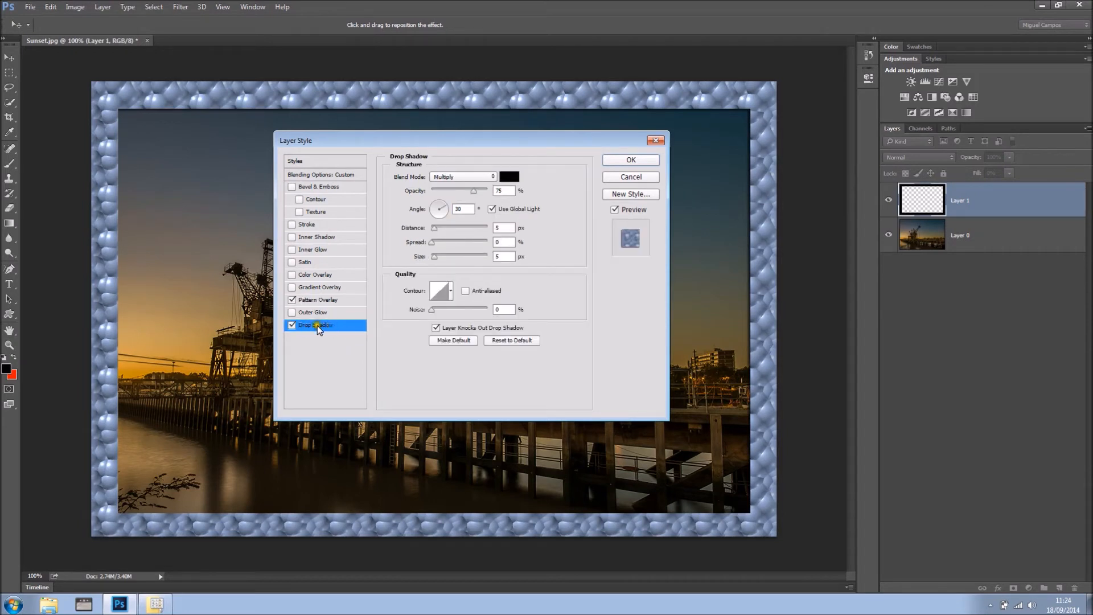
{"action": "left_click", "coordinate": [292, 325]}
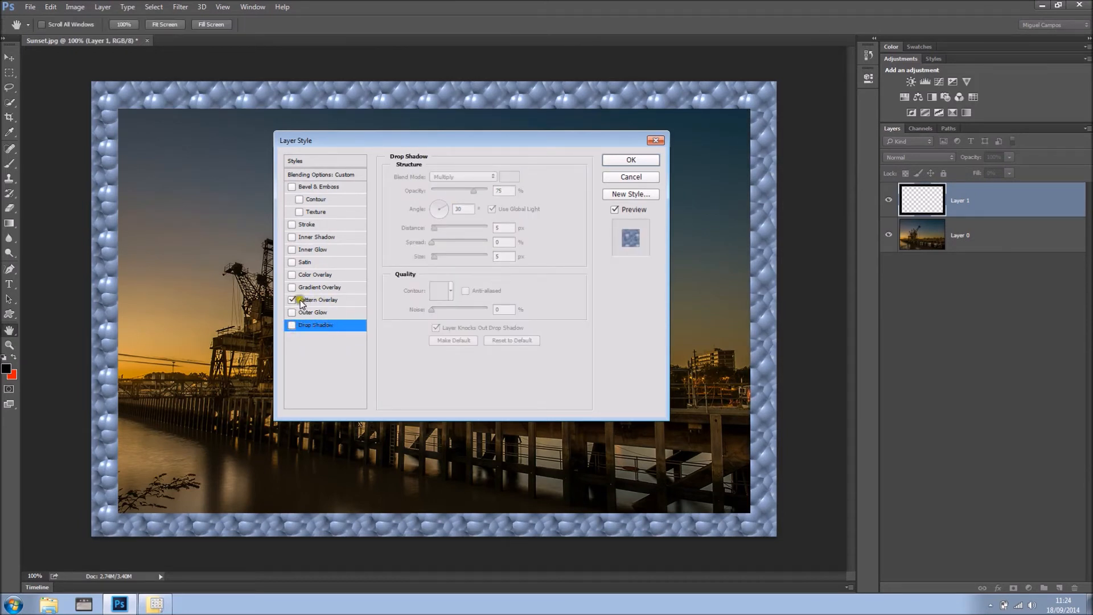
Step: Switch the Pattern Overlay to the grey woven pattern and append the Texture Fill 2 set to the available patterns
{"action": "left_click", "coordinate": [324, 300]}
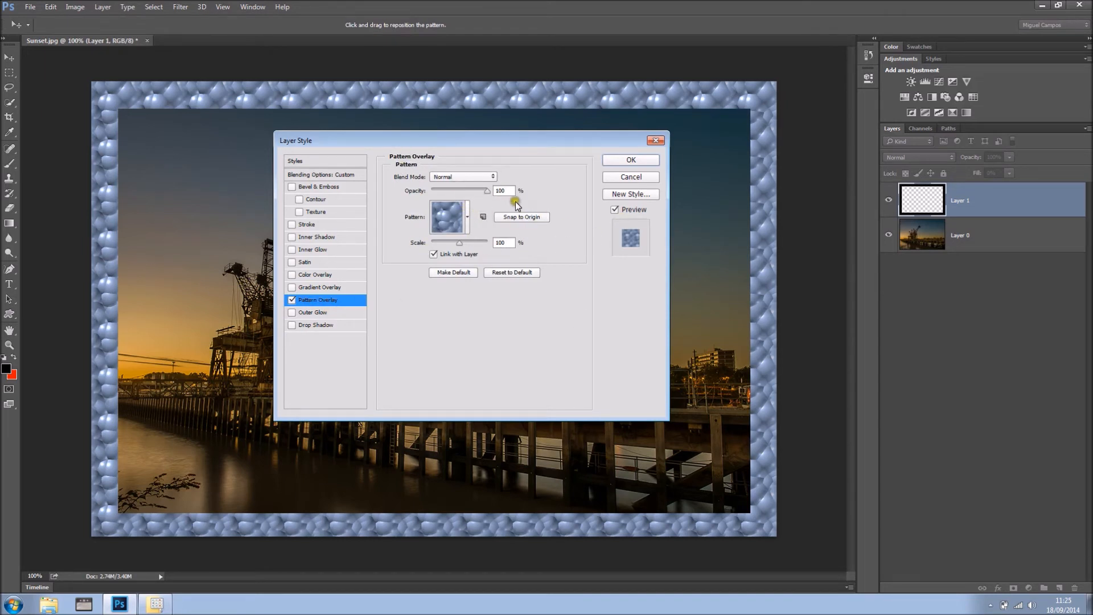
{"action": "left_click", "coordinate": [467, 221]}
{"action": "left_click", "coordinate": [427, 252]}
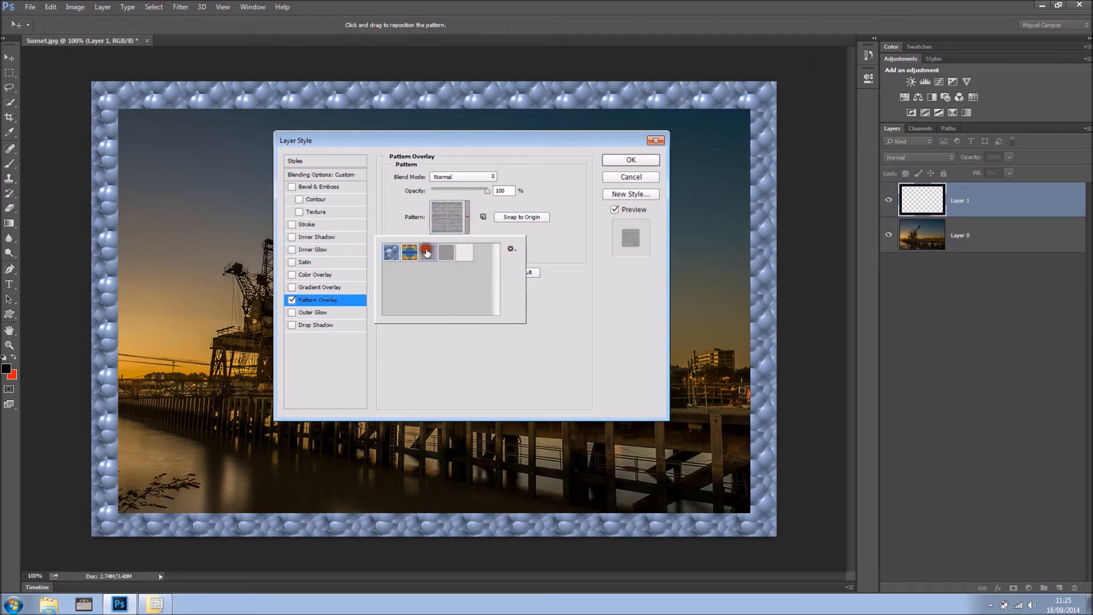
{"action": "left_click", "coordinate": [511, 249]}
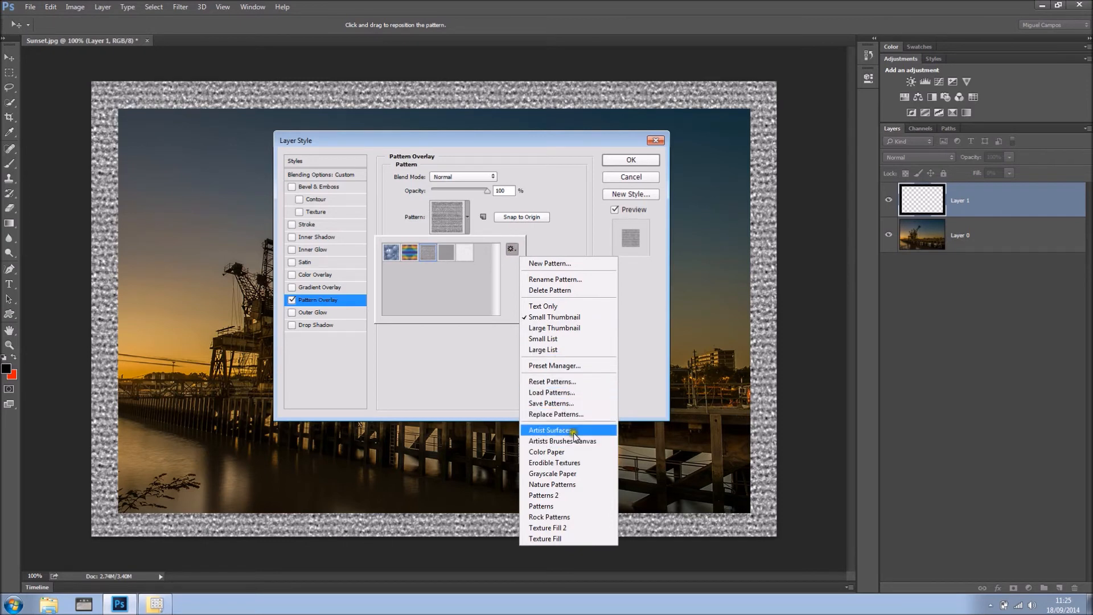
{"action": "left_click", "coordinate": [566, 527]}
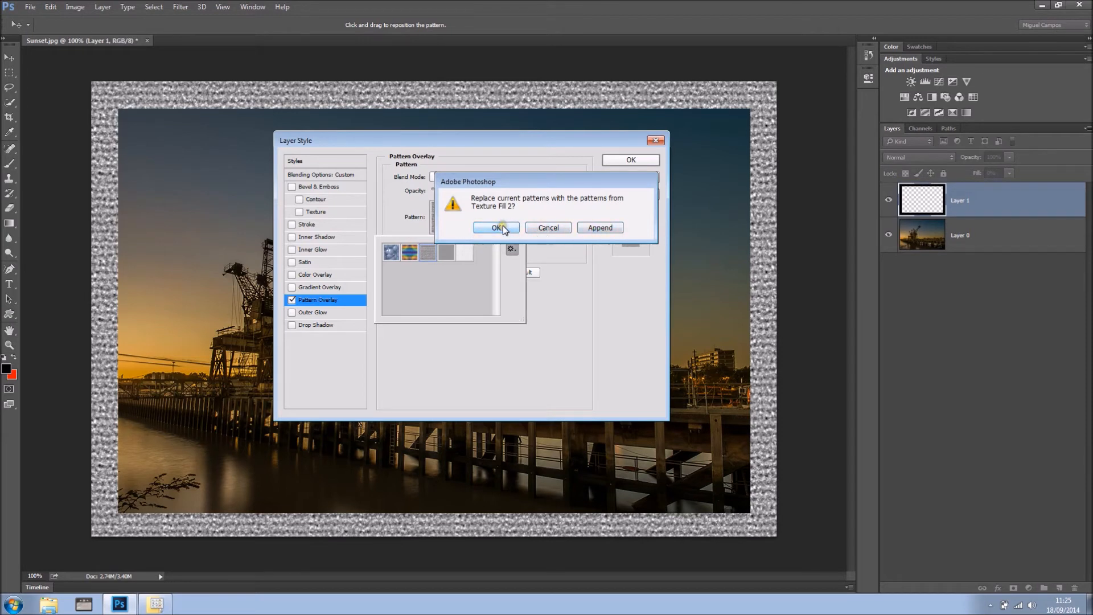
{"action": "left_click", "coordinate": [601, 227]}
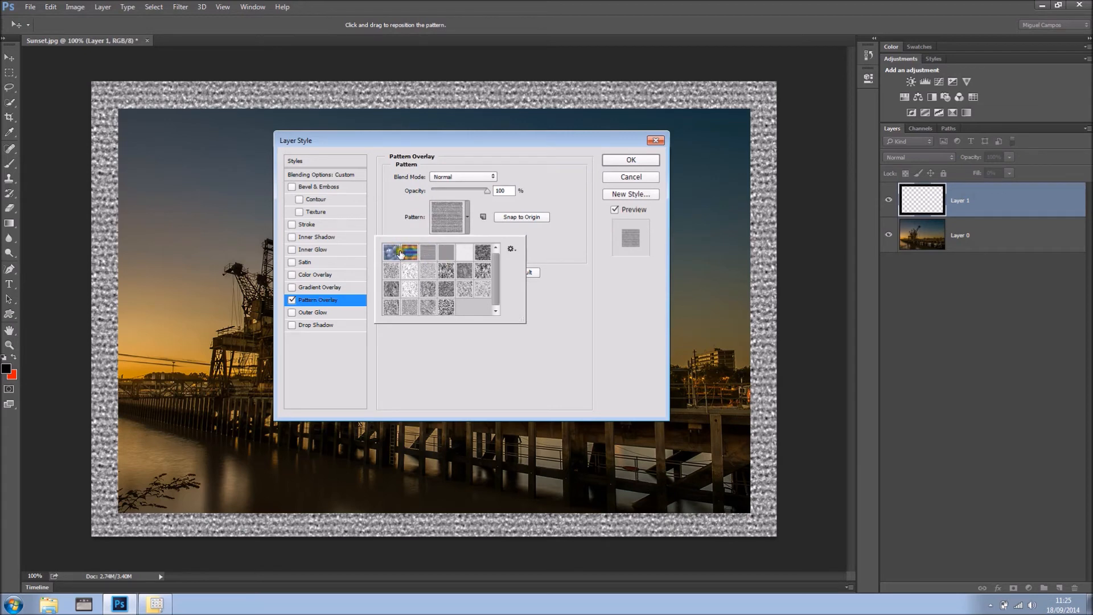
Step: Try several Texture Fill 2 patterns for the overlay and choose the coarse grey rock-like one in the third row
{"action": "left_click", "coordinate": [446, 272]}
{"action": "left_click", "coordinate": [444, 294]}
{"action": "left_click", "coordinate": [445, 305]}
{"action": "left_click", "coordinate": [410, 288]}
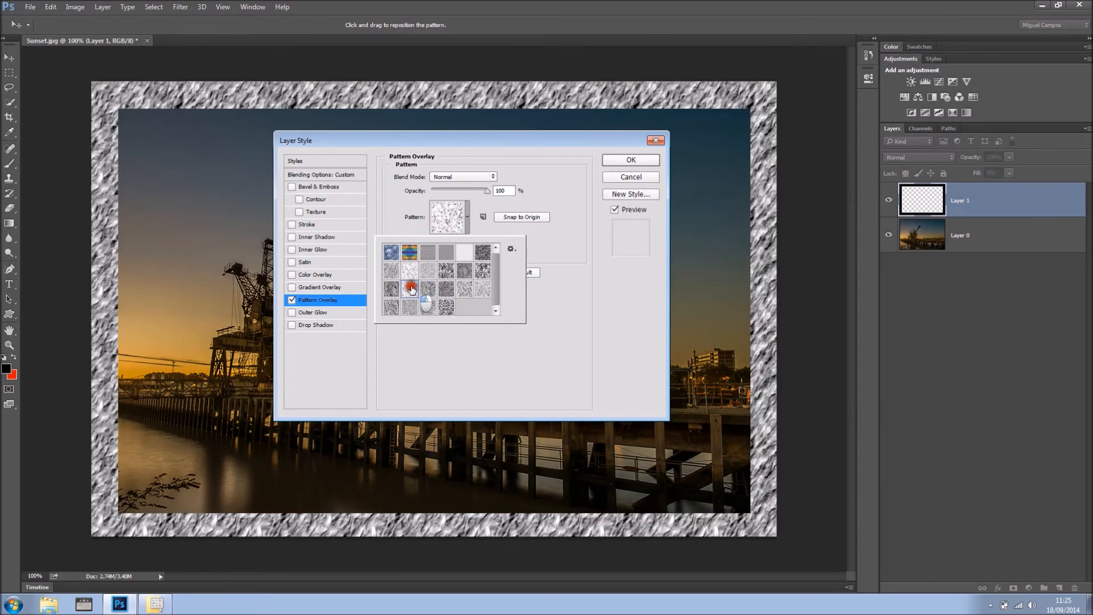
{"action": "left_click", "coordinate": [433, 289]}
{"action": "left_click", "coordinate": [560, 239]}
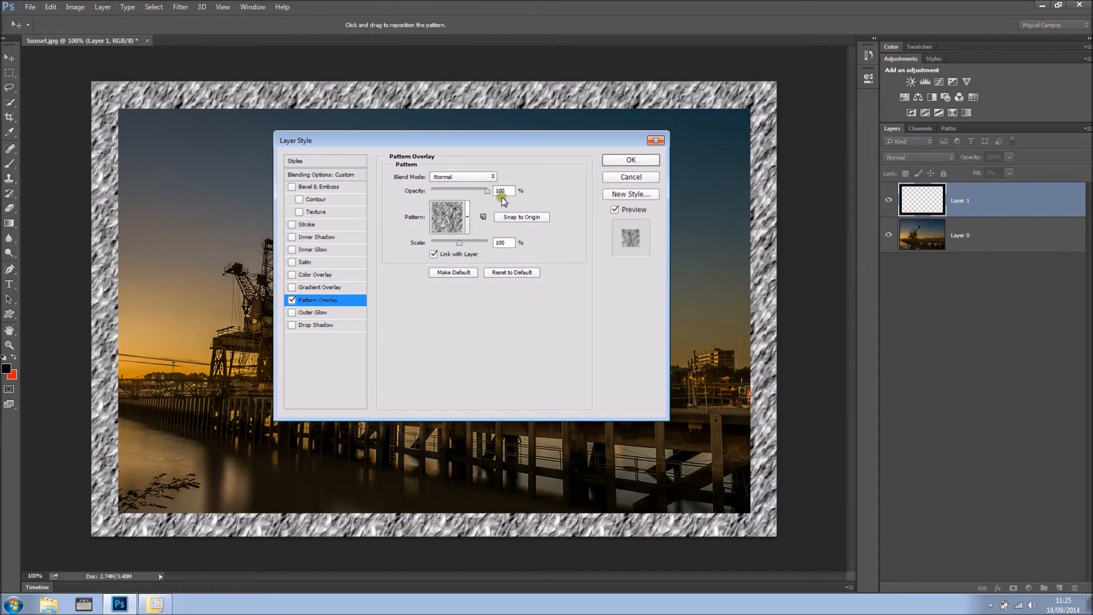
Step: Set the Pattern Overlay's blend mode to Multiply and its scale to 23%
{"action": "left_click", "coordinate": [493, 177]}
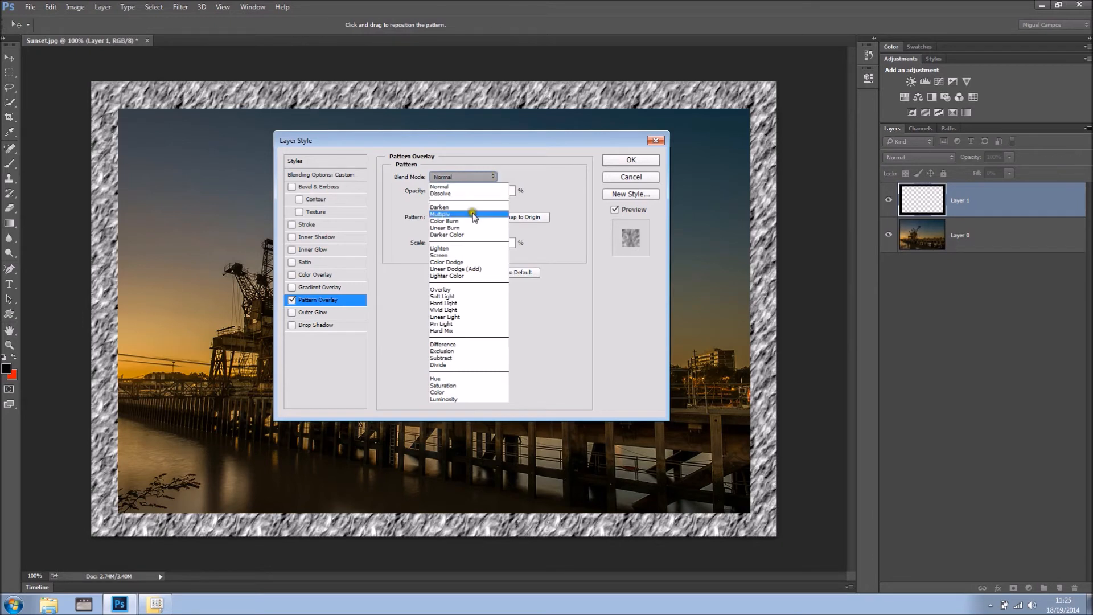
{"action": "left_click", "coordinate": [473, 214]}
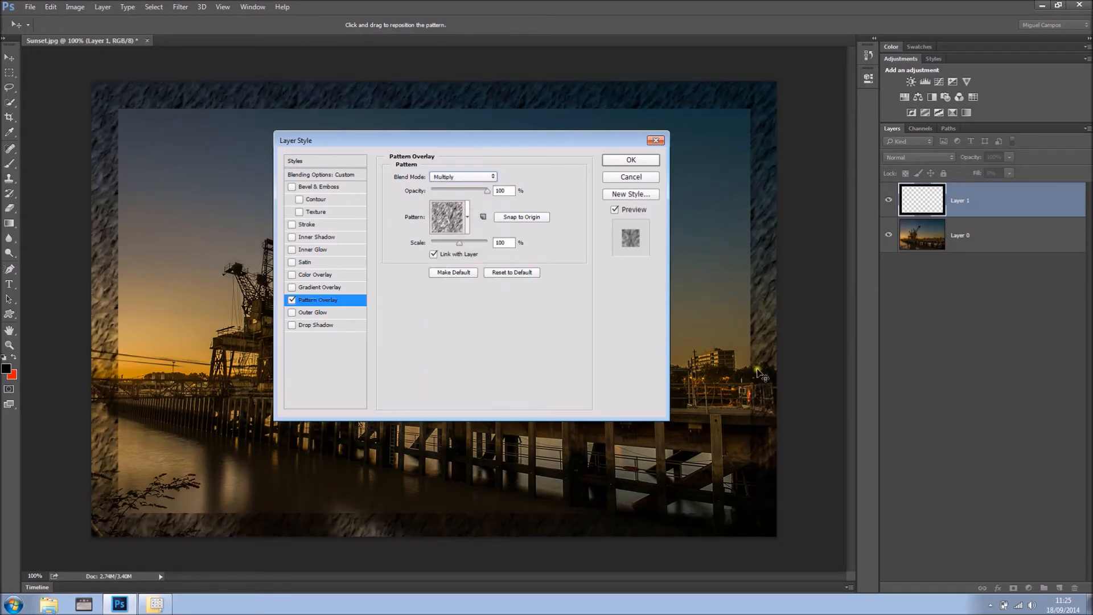
{"action": "left_click_drag", "start_coordinate": [462, 244], "coordinate": [437, 245]}
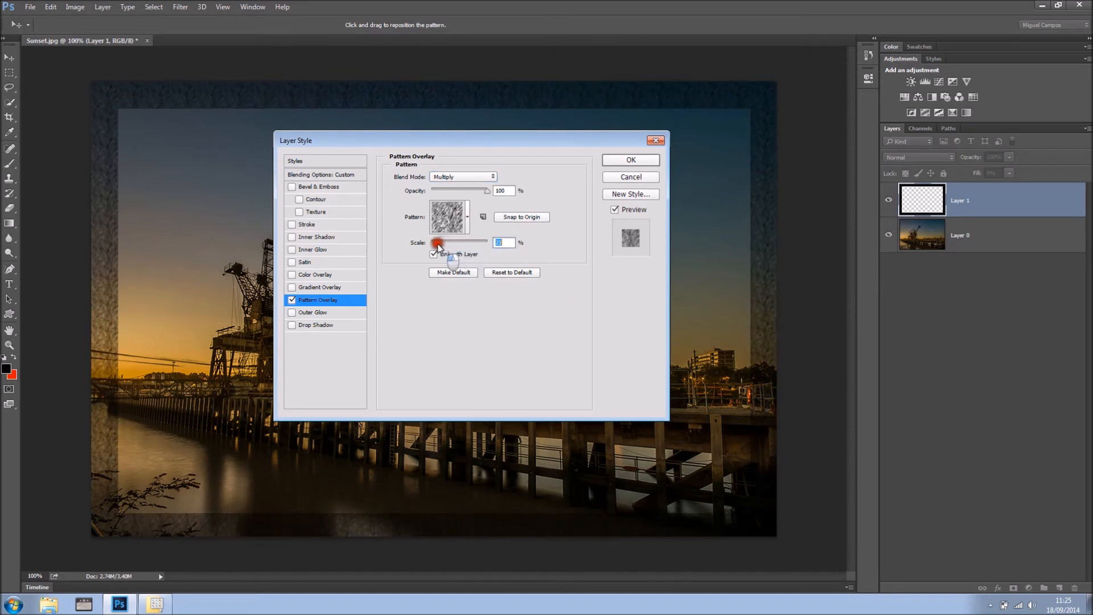
Step: Change the overlay to the light speckled texture in the third row and set its scale to 73%
{"action": "left_click", "coordinate": [466, 215]}
{"action": "left_click", "coordinate": [447, 307]}
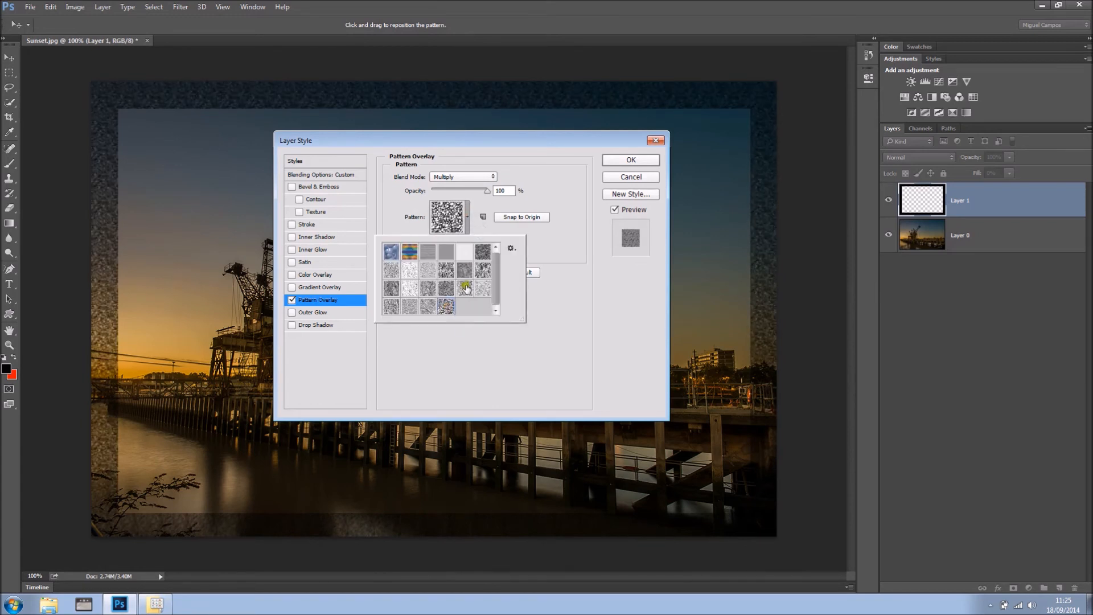
{"action": "left_click", "coordinate": [465, 288]}
{"action": "left_click", "coordinate": [562, 202]}
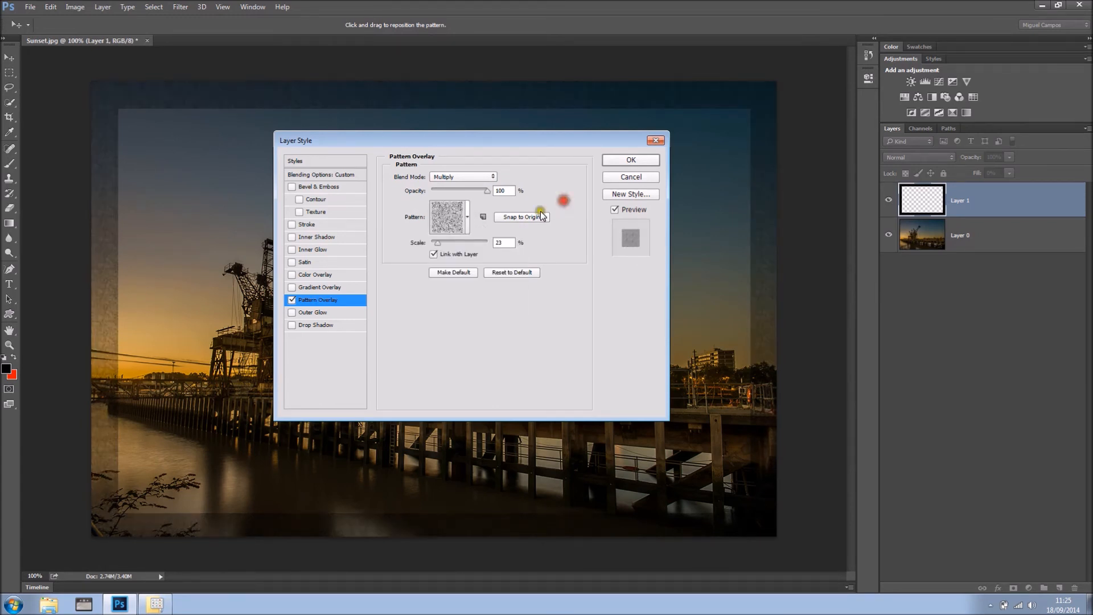
{"action": "left_click", "coordinate": [437, 243]}
{"action": "left_click_drag", "start_coordinate": [437, 243], "coordinate": [452, 243]}
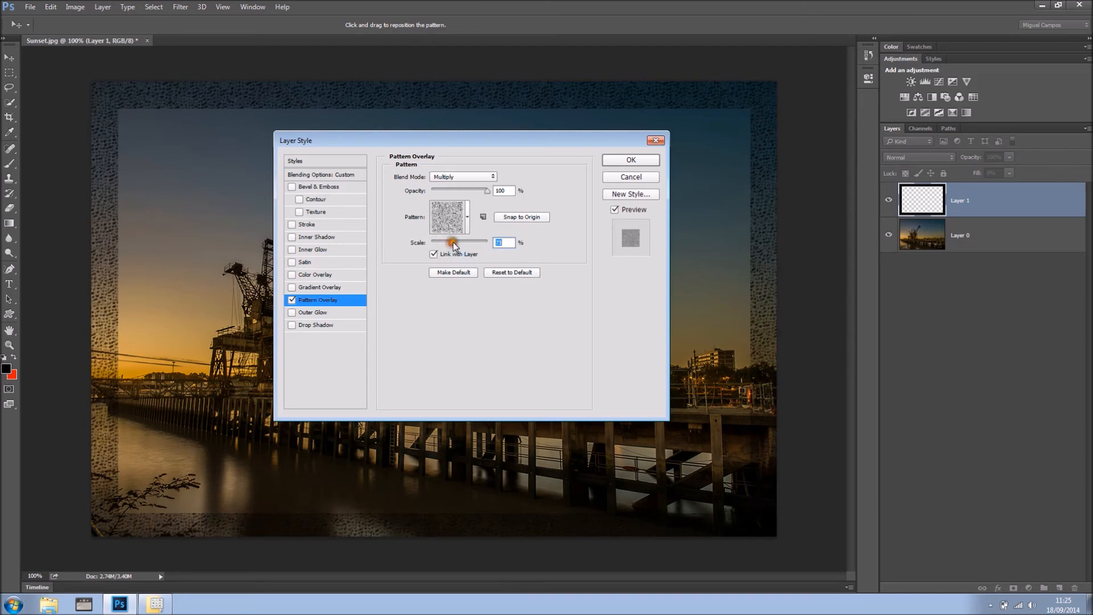
Step: Set the Pattern Overlay's blend mode to Overlay and reduce its opacity to 74%
{"action": "left_click", "coordinate": [488, 176]}
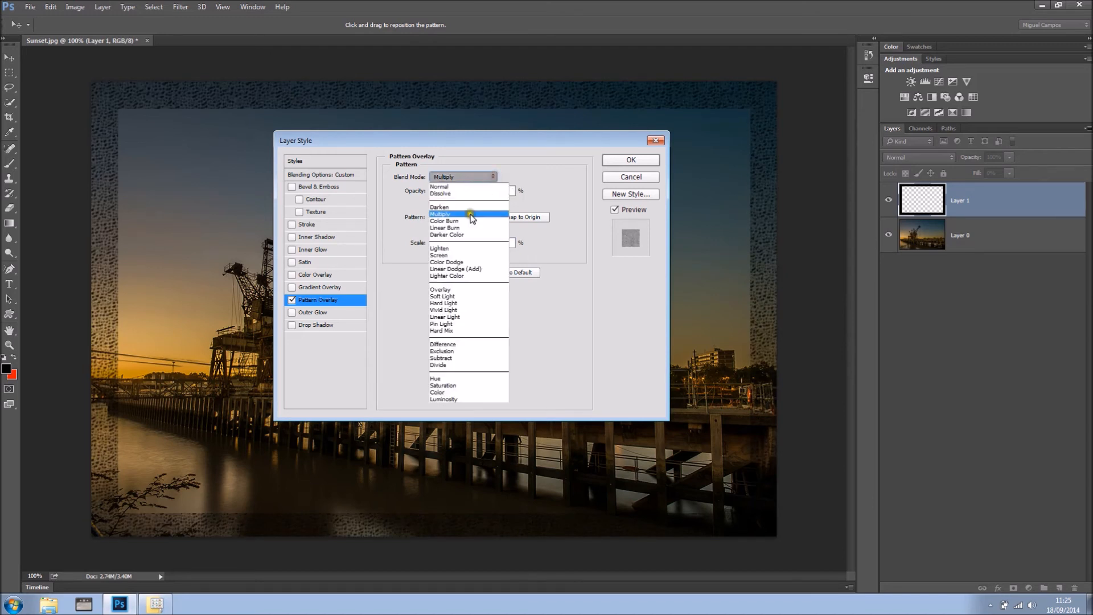
{"action": "left_click", "coordinate": [464, 289]}
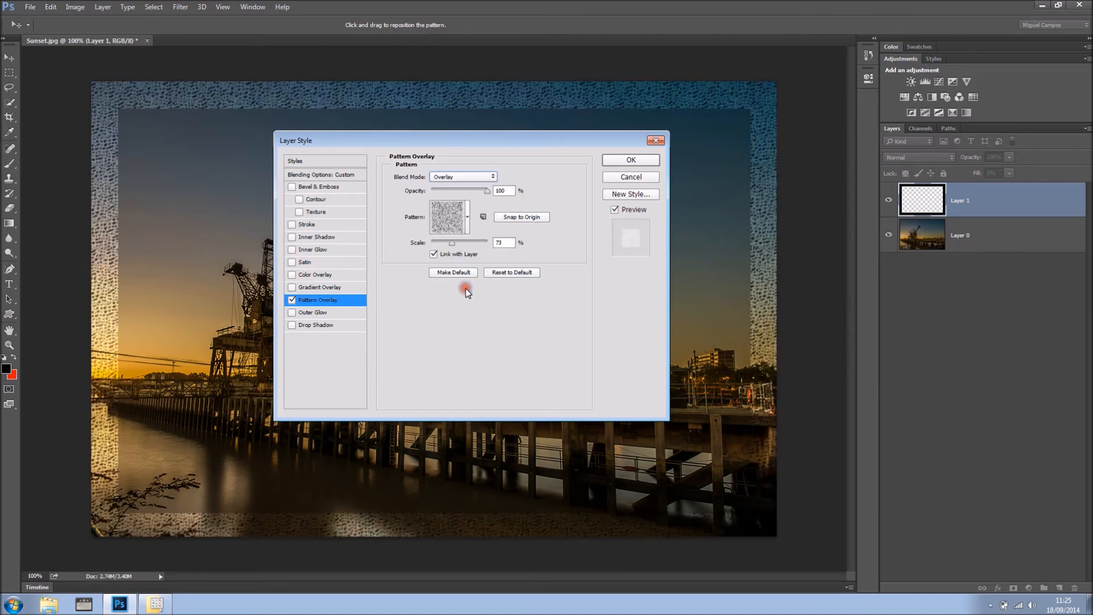
{"action": "mouse_move", "coordinate": [486, 190]}
{"action": "left_mouse_down"}
{"action": "mouse_move", "coordinate": [455, 194]}
{"action": "mouse_move", "coordinate": [473, 193]}
{"action": "left_mouse_up"}
Step: Change the Pattern Overlay to the high-contrast black-and-white mottled texture at the end of the second row
{"action": "left_click", "coordinate": [466, 215]}
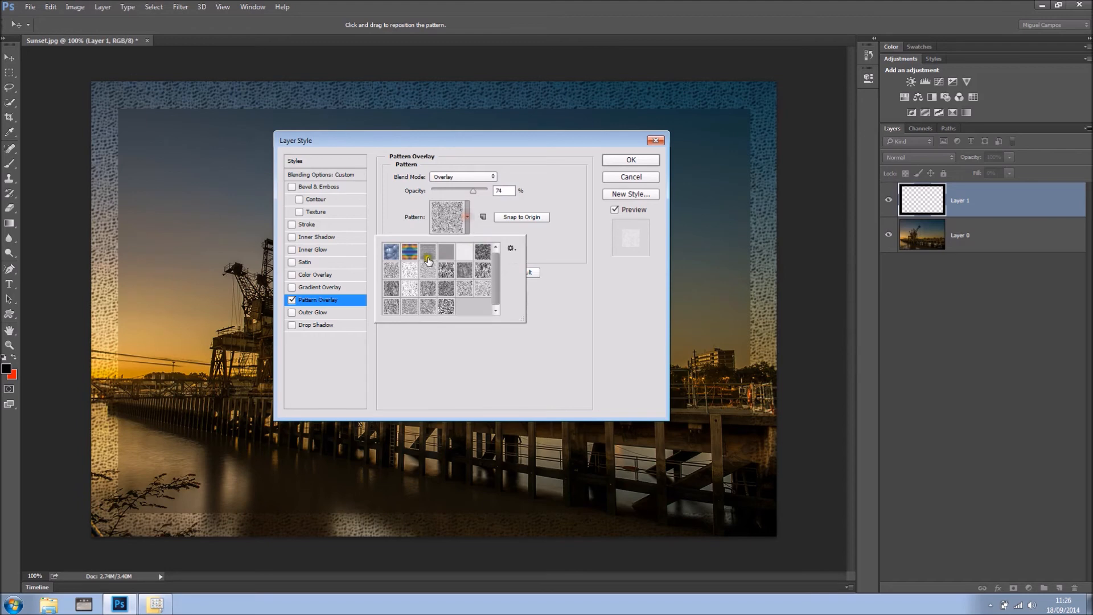
{"action": "left_click", "coordinate": [424, 253]}
{"action": "left_click", "coordinate": [482, 270]}
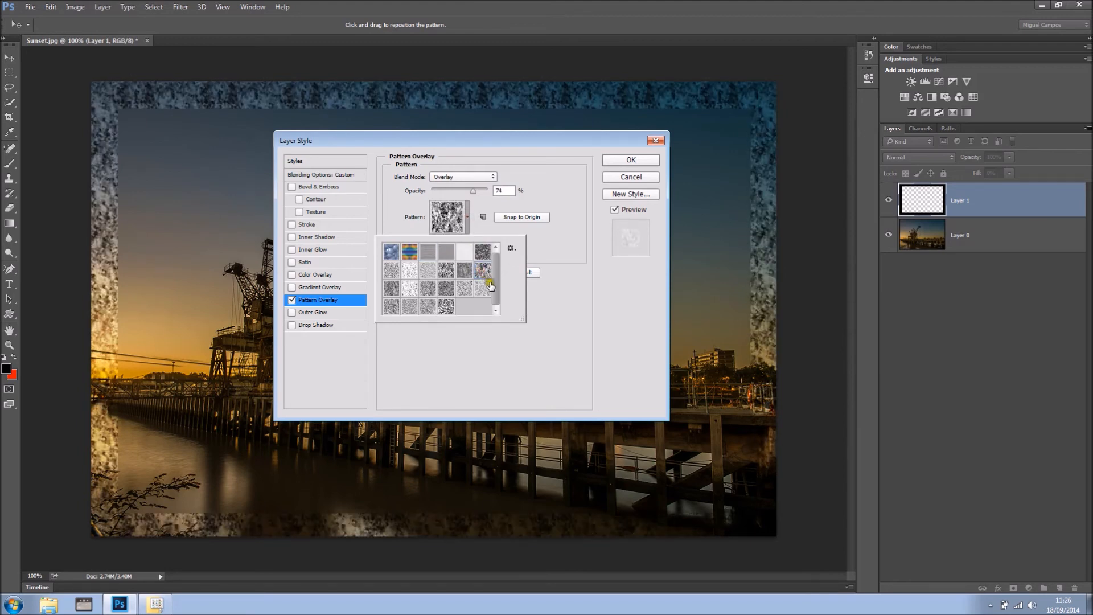
{"action": "left_click", "coordinate": [551, 233]}
Step: Set the Pattern Overlay's scale to 47%, its blend mode to Multiply and its opacity to 100%
{"action": "left_click_drag", "start_coordinate": [450, 243], "coordinate": [443, 245]}
{"action": "left_click", "coordinate": [484, 177]}
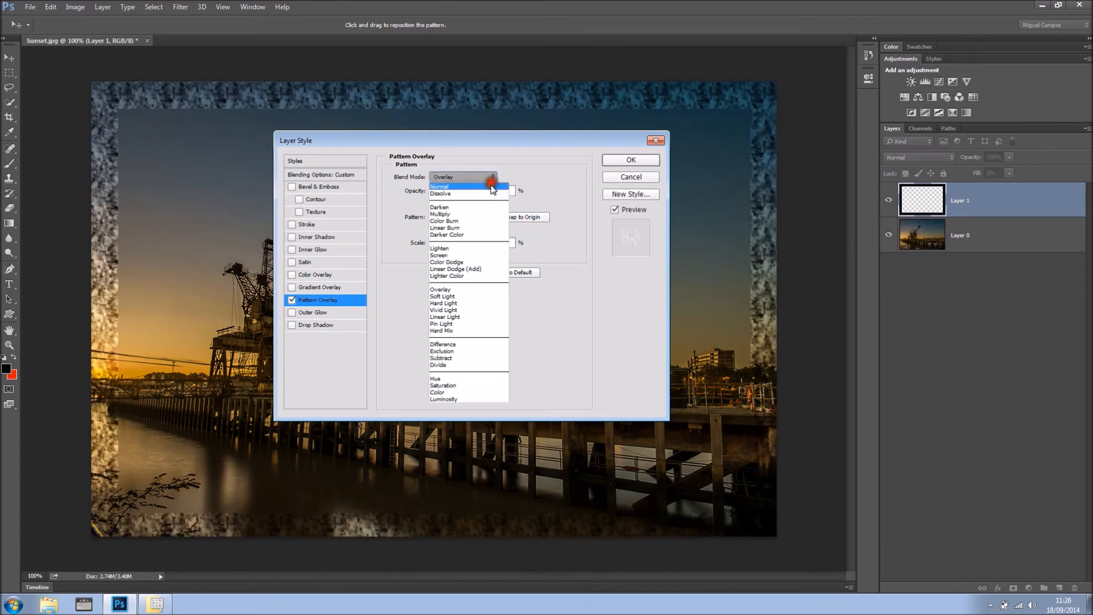
{"action": "left_click", "coordinate": [468, 214]}
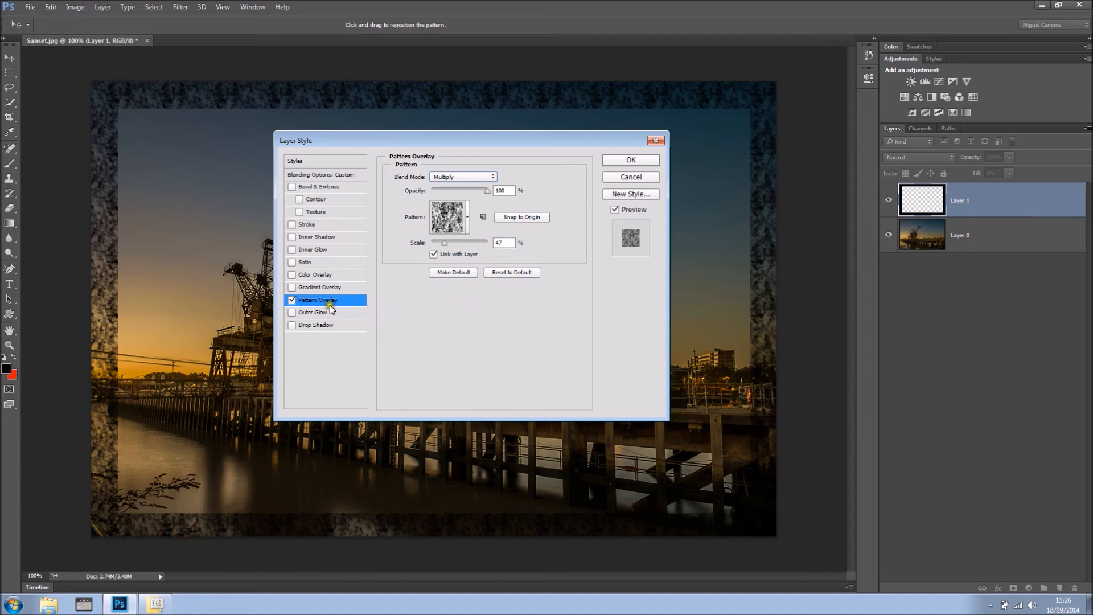
Step: Try a red Color Overlay on the frame in place of the Pattern Overlay
{"action": "left_click", "coordinate": [291, 300]}
{"action": "left_click", "coordinate": [303, 275]}
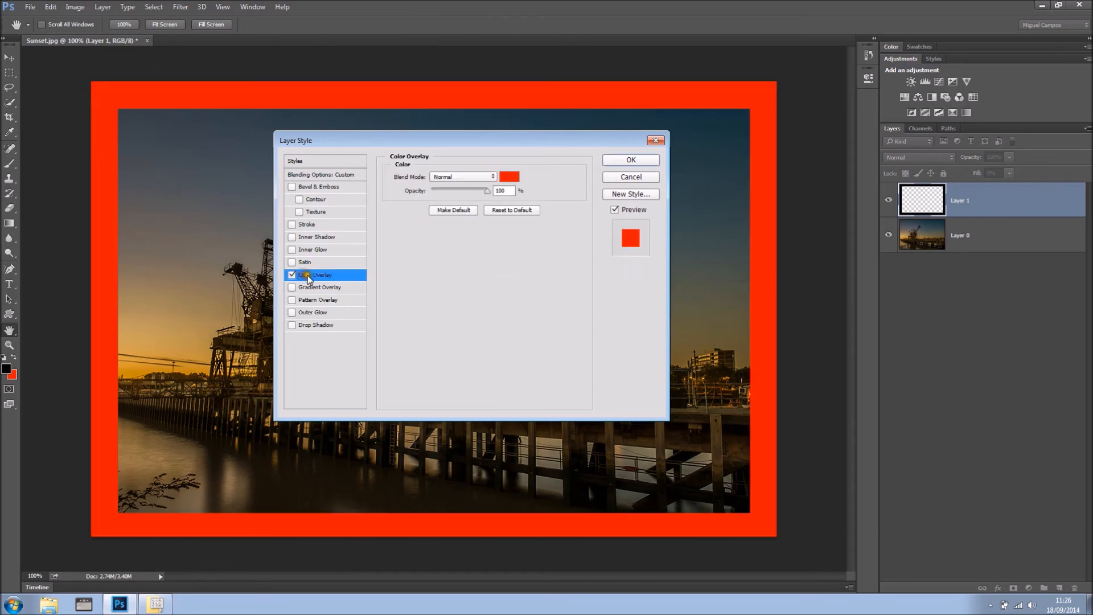
{"action": "mouse_move", "coordinate": [485, 190]}
{"action": "left_mouse_down"}
{"action": "mouse_move", "coordinate": [460, 190]}
{"action": "mouse_move", "coordinate": [499, 191]}
{"action": "left_mouse_up"}
{"action": "left_click", "coordinate": [292, 274]}
Step: Try the Satin effect on the frame and switch it off again
{"action": "left_click", "coordinate": [292, 262]}
{"action": "left_click", "coordinate": [310, 262]}
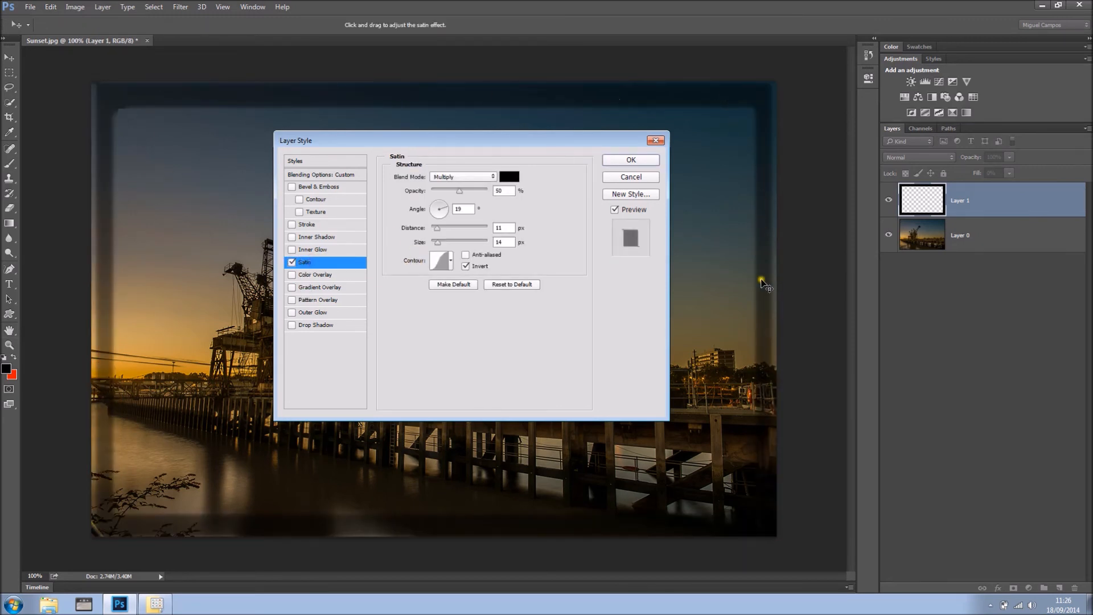
{"action": "left_click", "coordinate": [292, 263]}
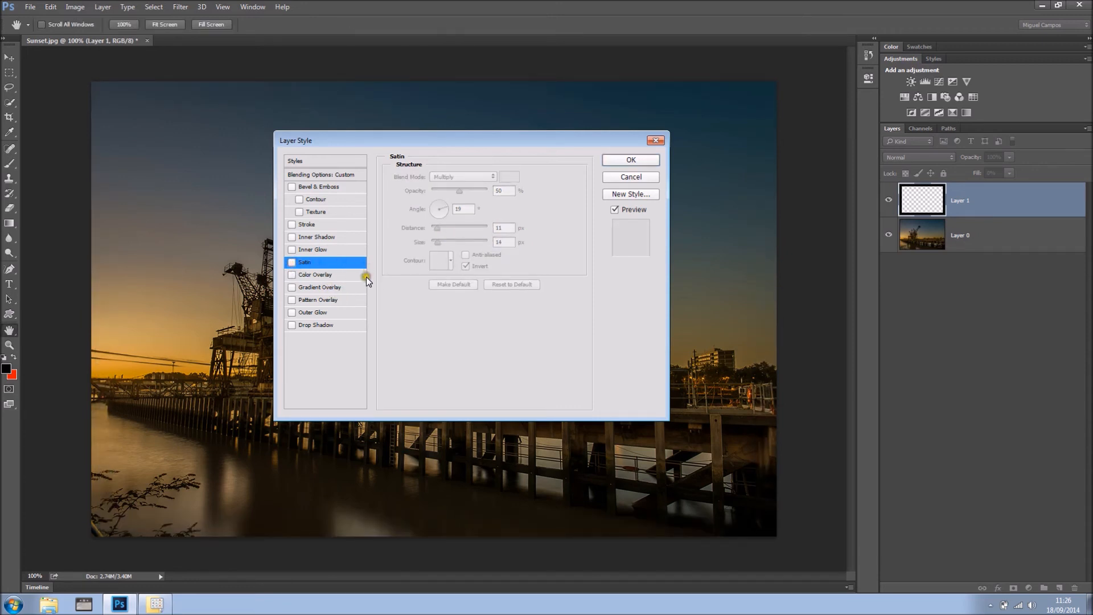
Step: Re-enable the Pattern Overlay, increase its scale slightly and apply the layer style to the frame
{"action": "left_click", "coordinate": [328, 305]}
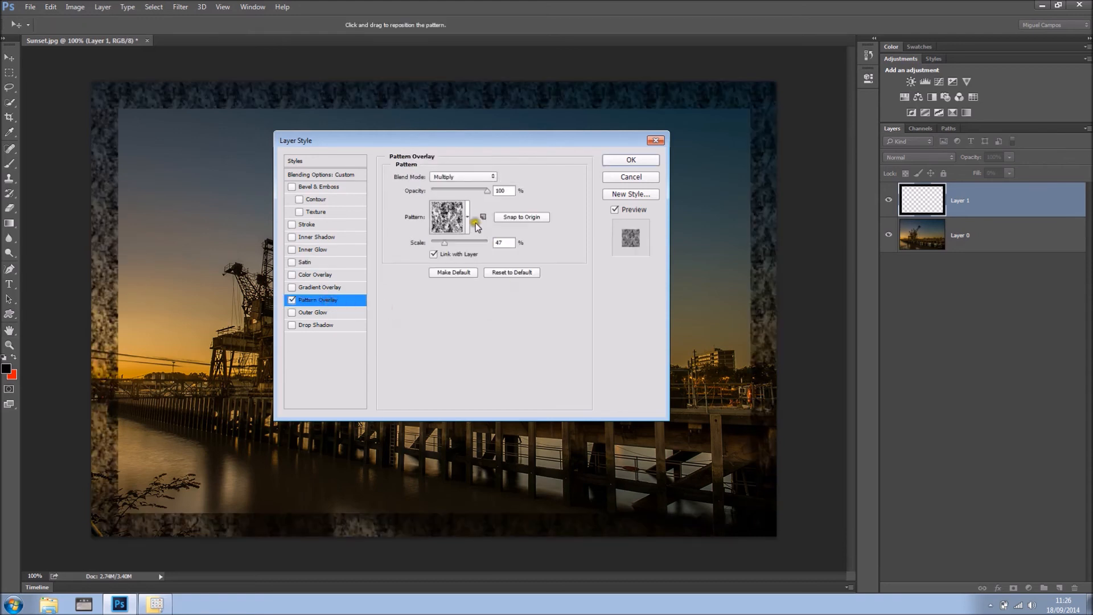
{"action": "left_click_drag", "start_coordinate": [446, 246], "coordinate": [450, 243]}
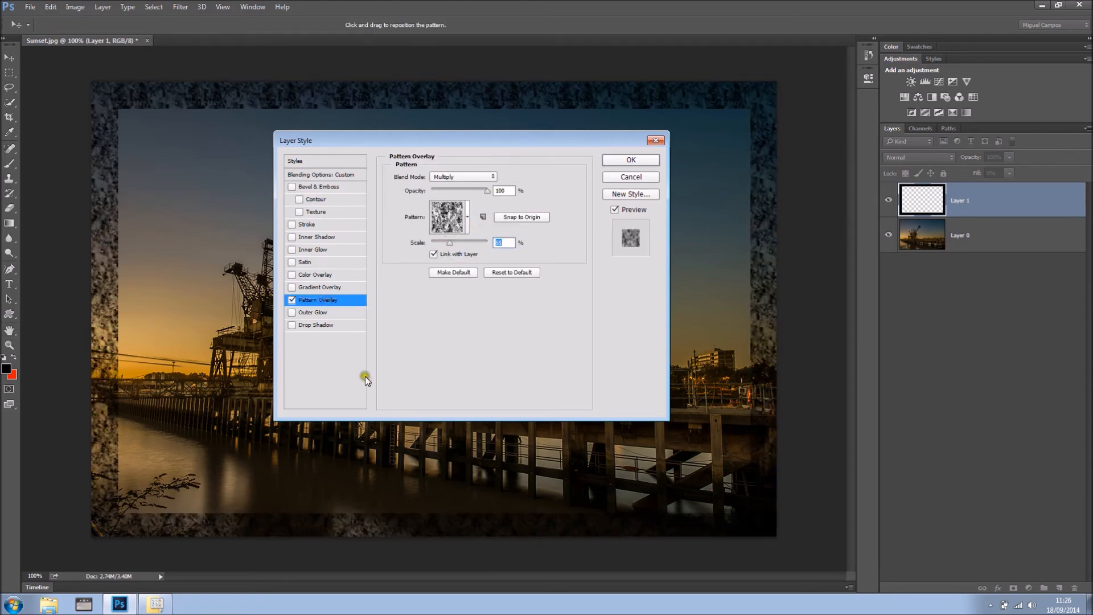
{"action": "left_click", "coordinate": [632, 160]}
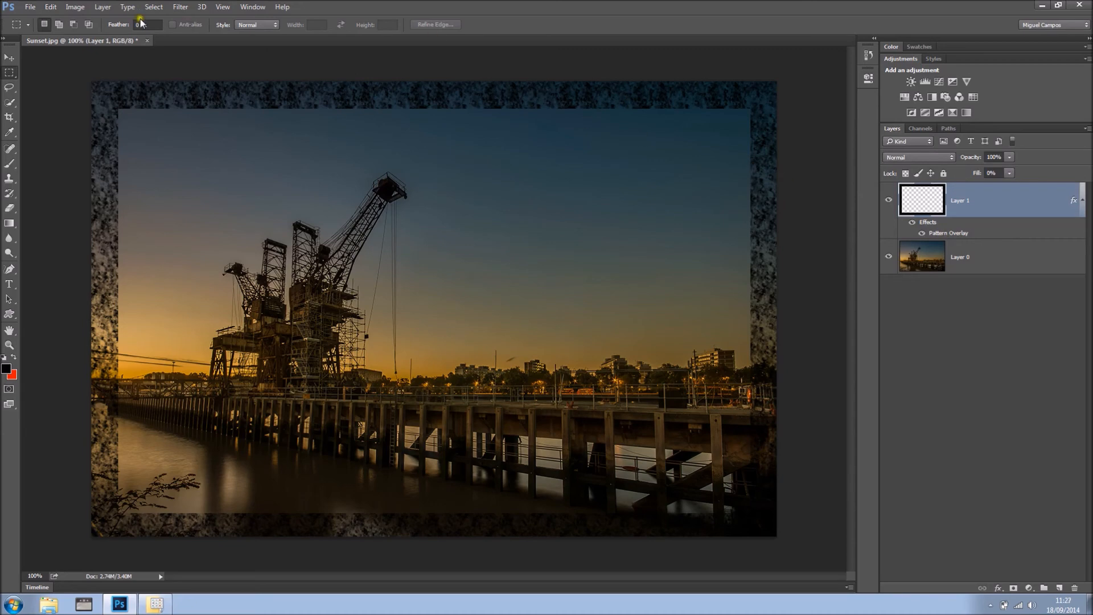
Step: Try a Gaussian Blur of 26.4 pixels and a larger radius on the frame layer, and vary the layer's opacity
{"action": "left_click", "coordinate": [186, 8]}
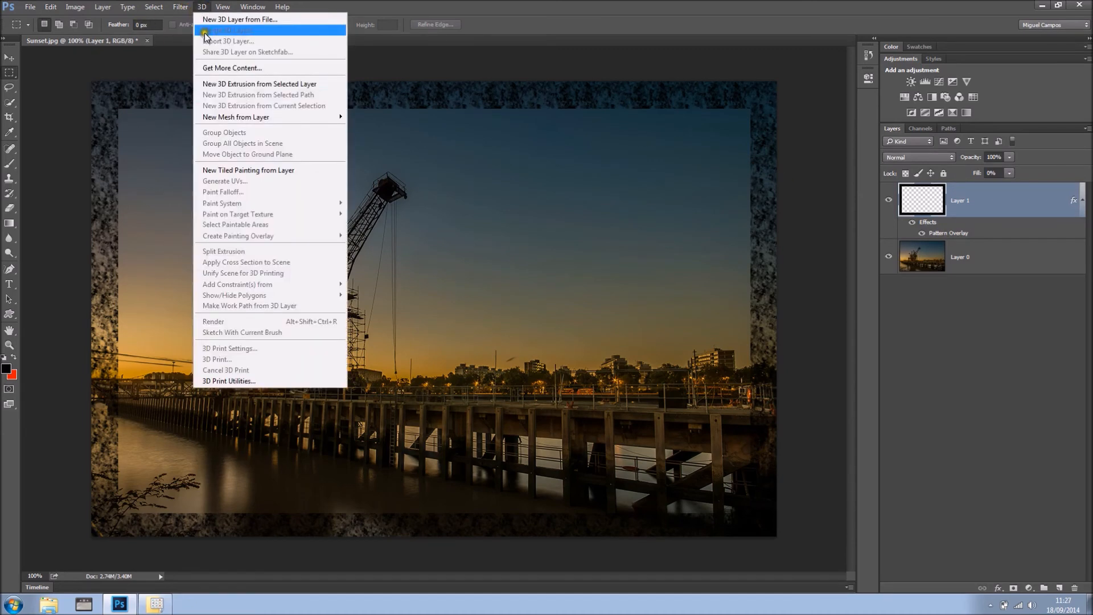
{"action": "mouse_move", "coordinate": [211, 121]}
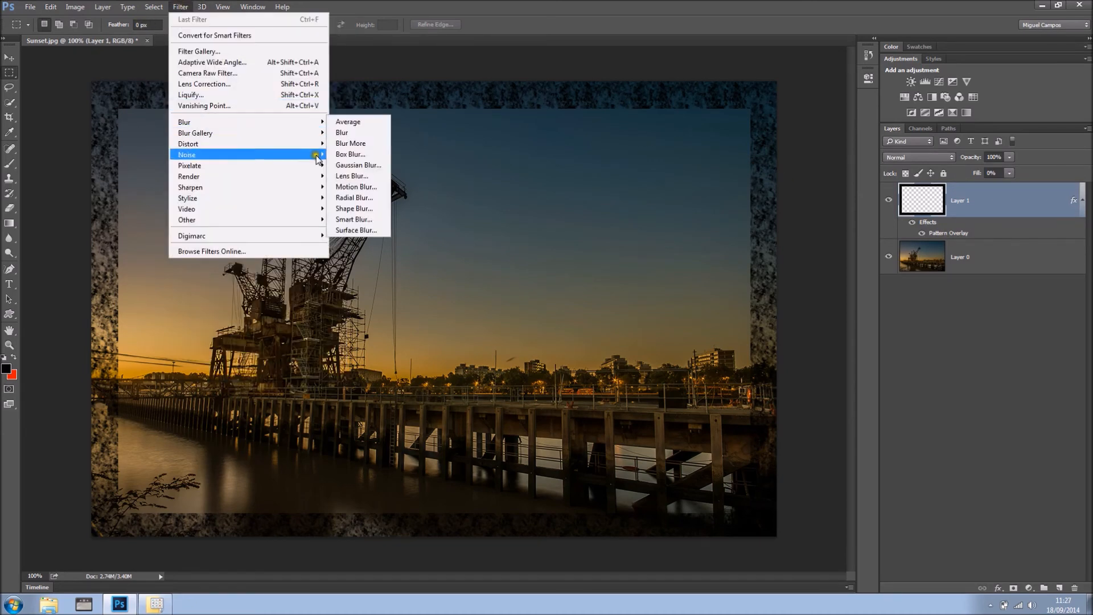
{"action": "left_click", "coordinate": [366, 170]}
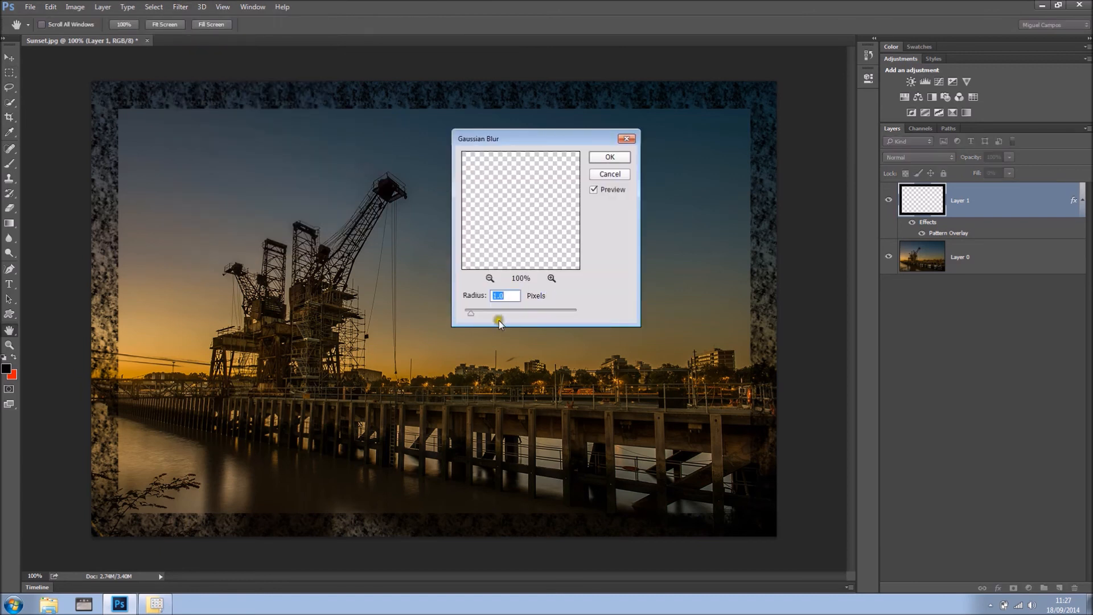
{"action": "left_click_drag", "start_coordinate": [484, 314], "coordinate": [524, 315]}
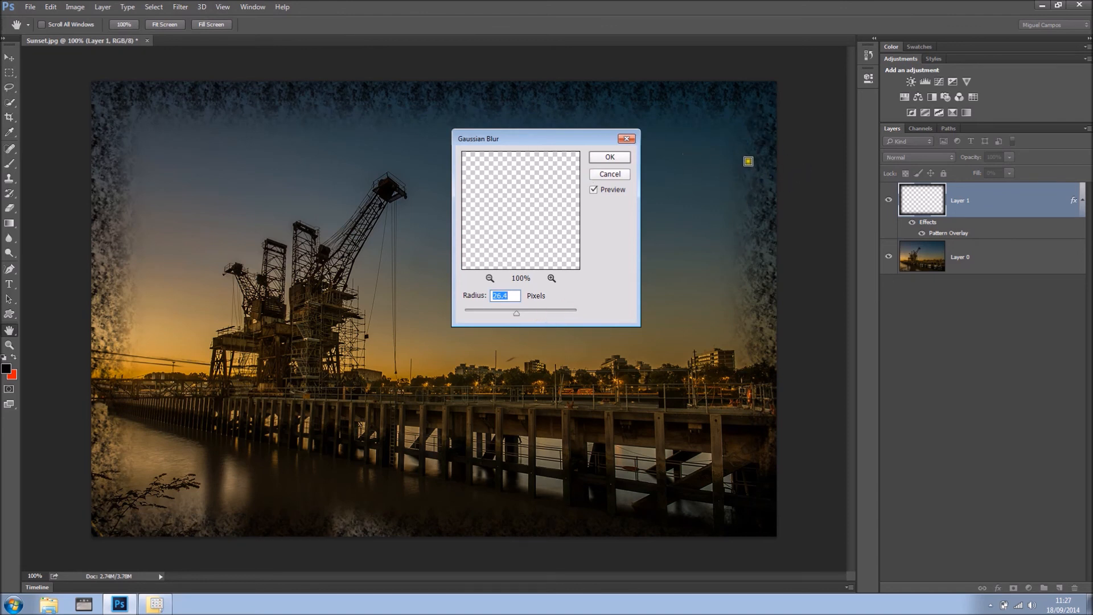
{"action": "left_click_drag", "start_coordinate": [520, 311], "coordinate": [533, 317]}
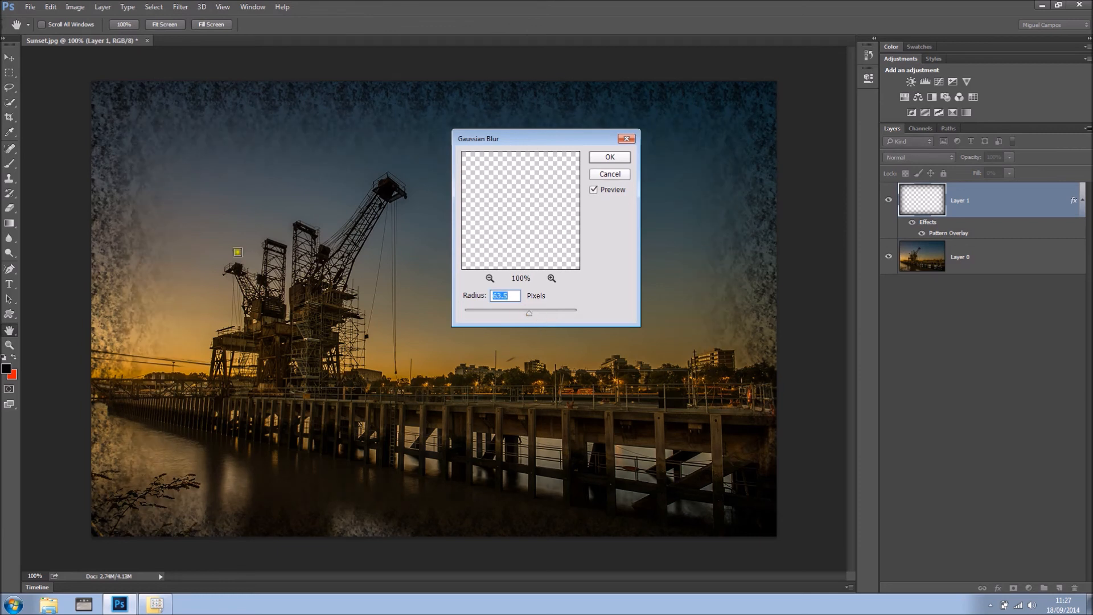
{"action": "left_click", "coordinate": [621, 162]}
{"action": "left_click_drag", "start_coordinate": [972, 161], "coordinate": [1050, 158]}
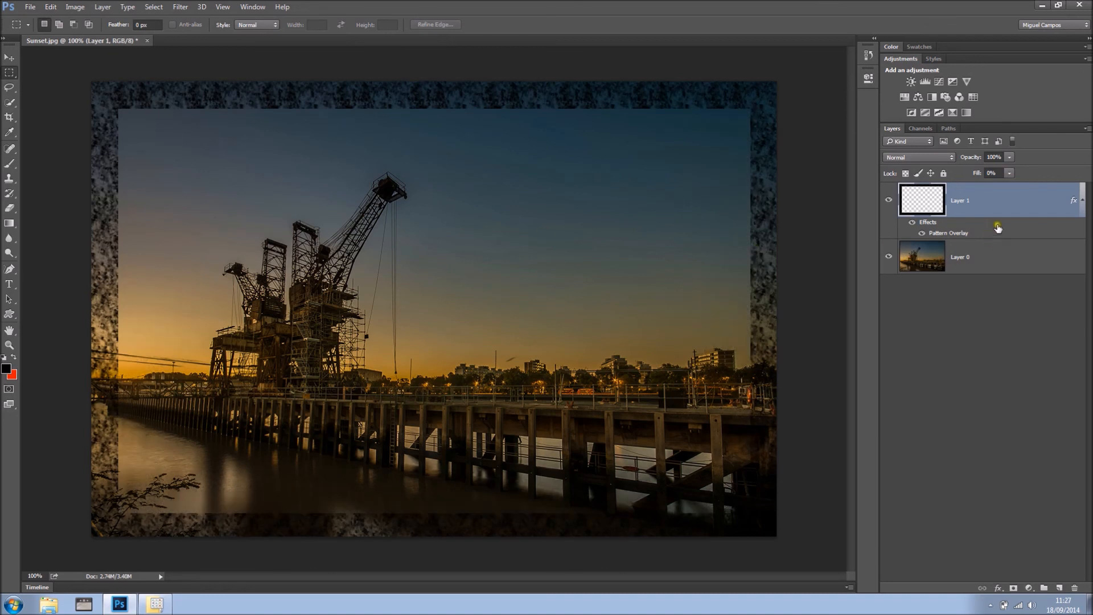
Step: Convert Layer 1 with the frame to a smart object and set its blend mode to Multiply
{"action": "right_click", "coordinate": [1037, 203]}
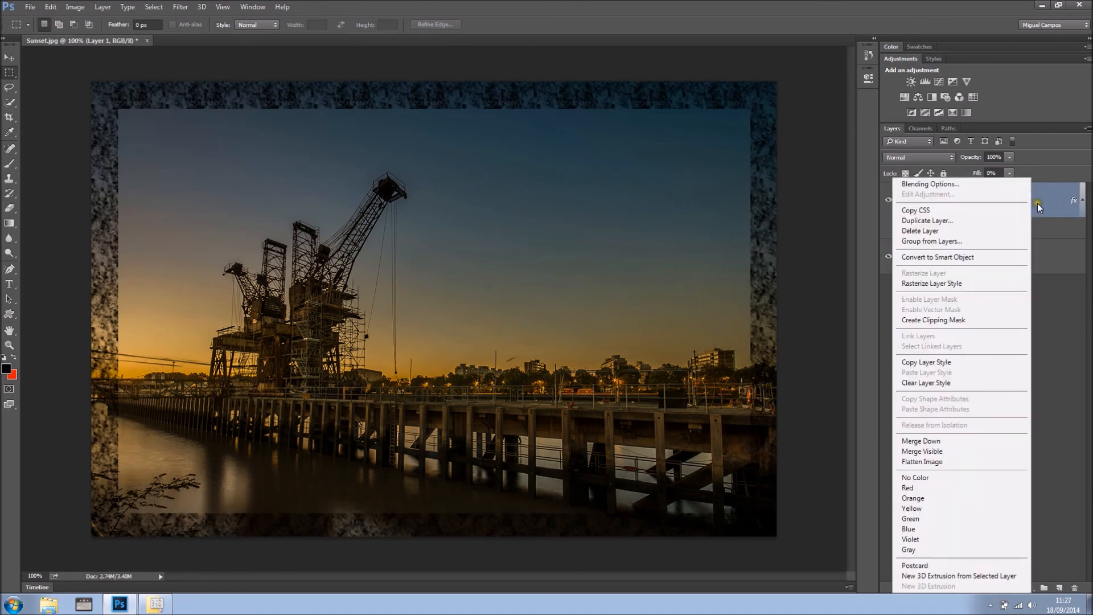
{"action": "left_click", "coordinate": [951, 258]}
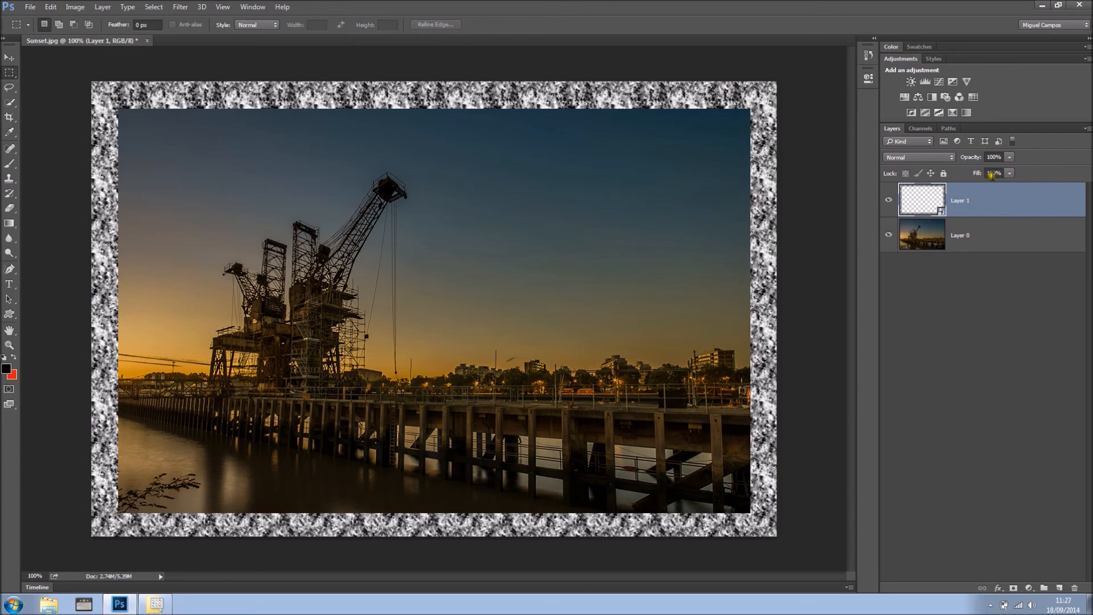
{"action": "left_click", "coordinate": [1008, 173]}
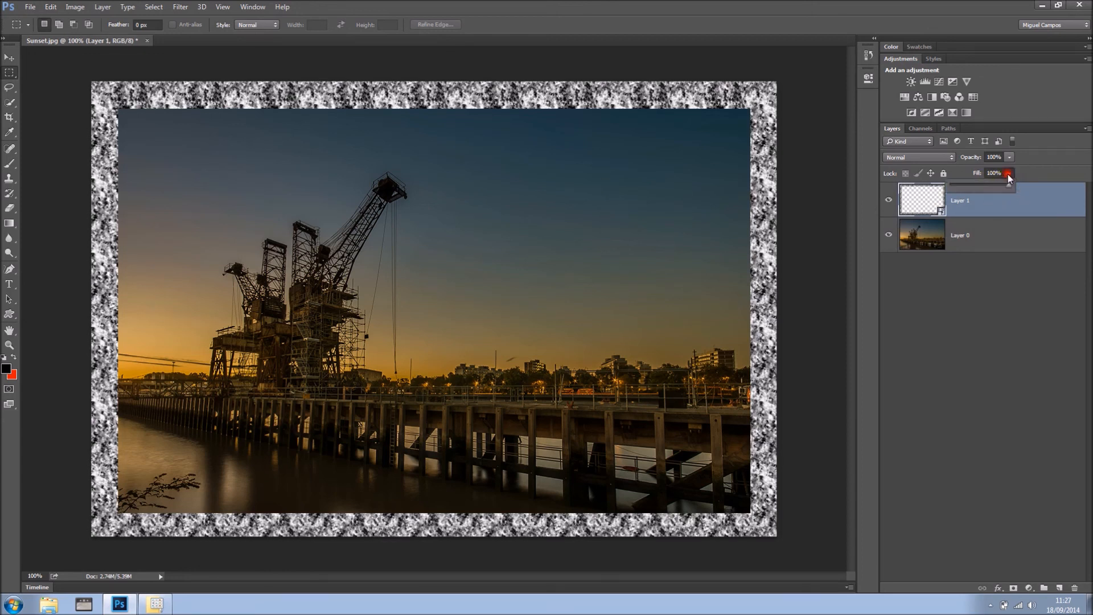
{"action": "mouse_move", "coordinate": [1005, 185]}
{"action": "left_mouse_down"}
{"action": "mouse_move", "coordinate": [940, 185]}
{"action": "mouse_move", "coordinate": [1015, 195]}
{"action": "left_mouse_up"}
{"action": "left_click", "coordinate": [905, 157]}
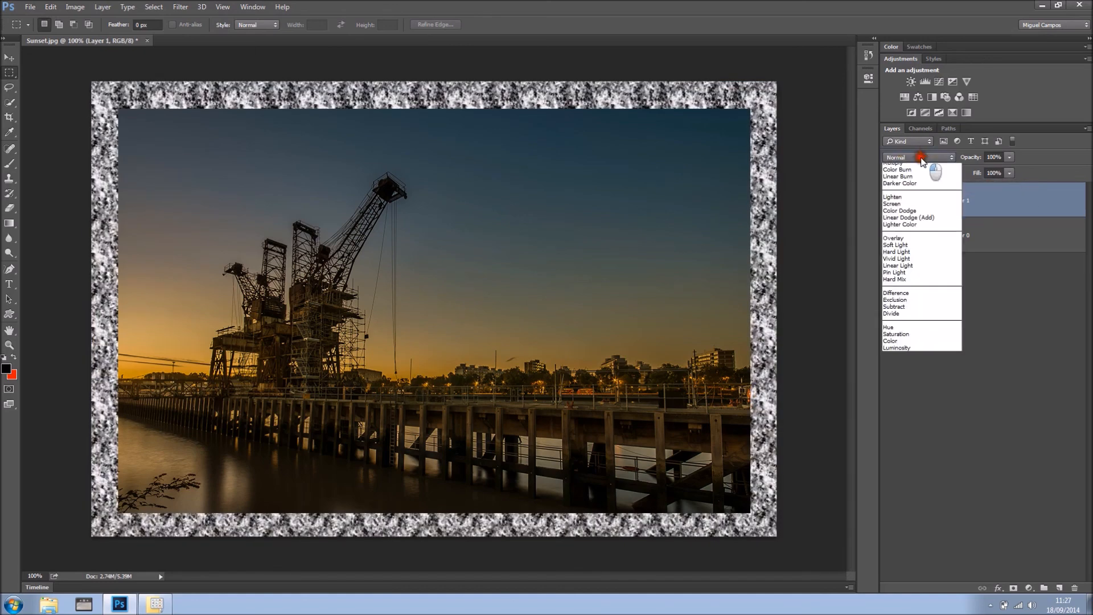
{"action": "left_click", "coordinate": [920, 194]}
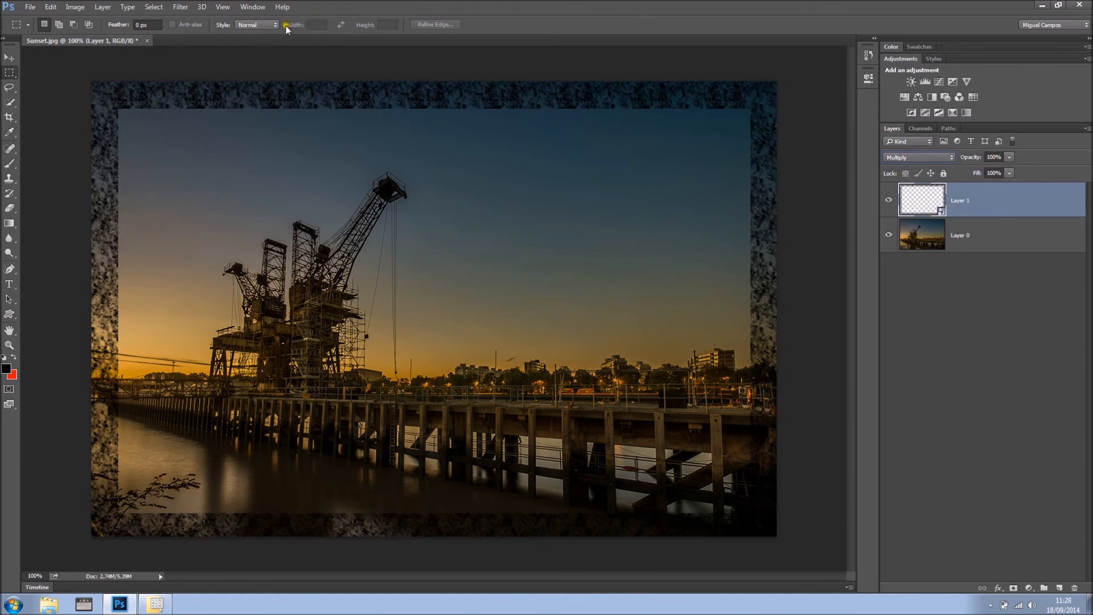
Step: Apply a Gaussian Blur smart filter to the frame's smart object
{"action": "left_click", "coordinate": [181, 7]}
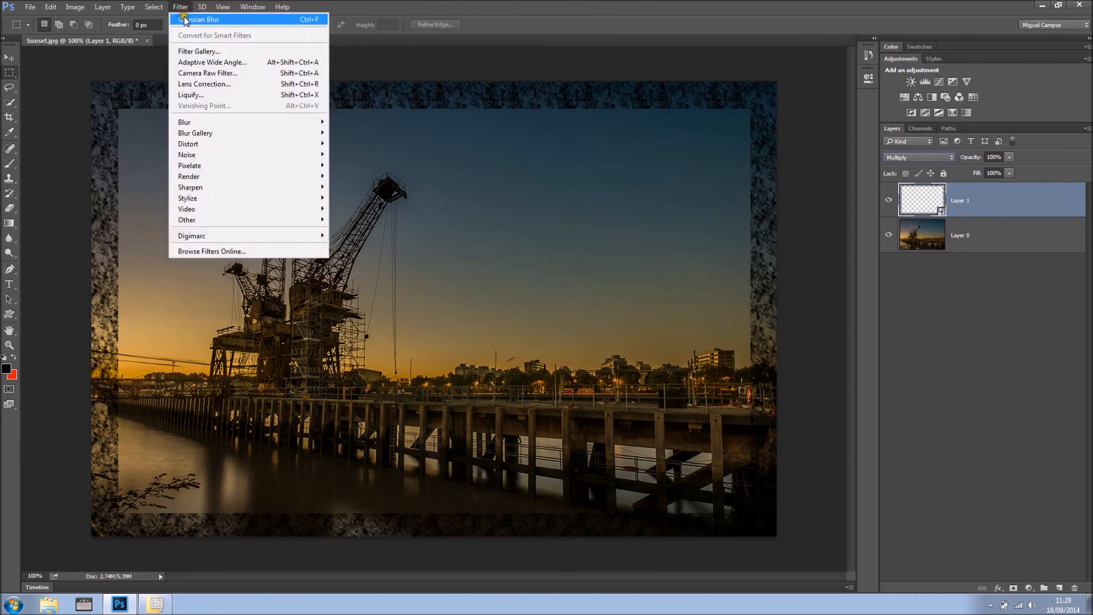
{"action": "mouse_move", "coordinate": [307, 122]}
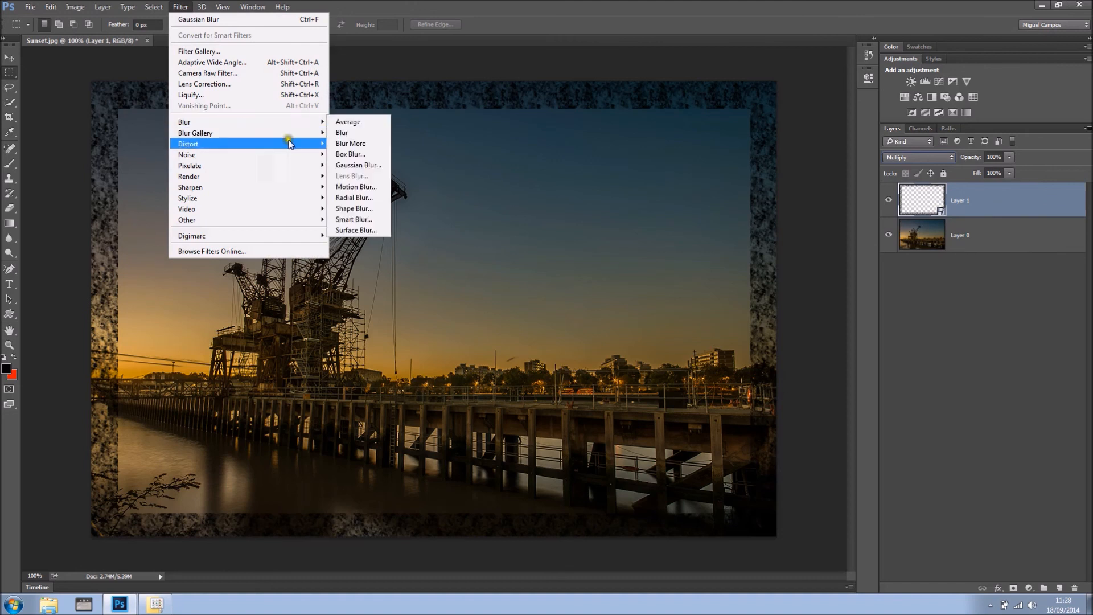
{"action": "left_click", "coordinate": [353, 165]}
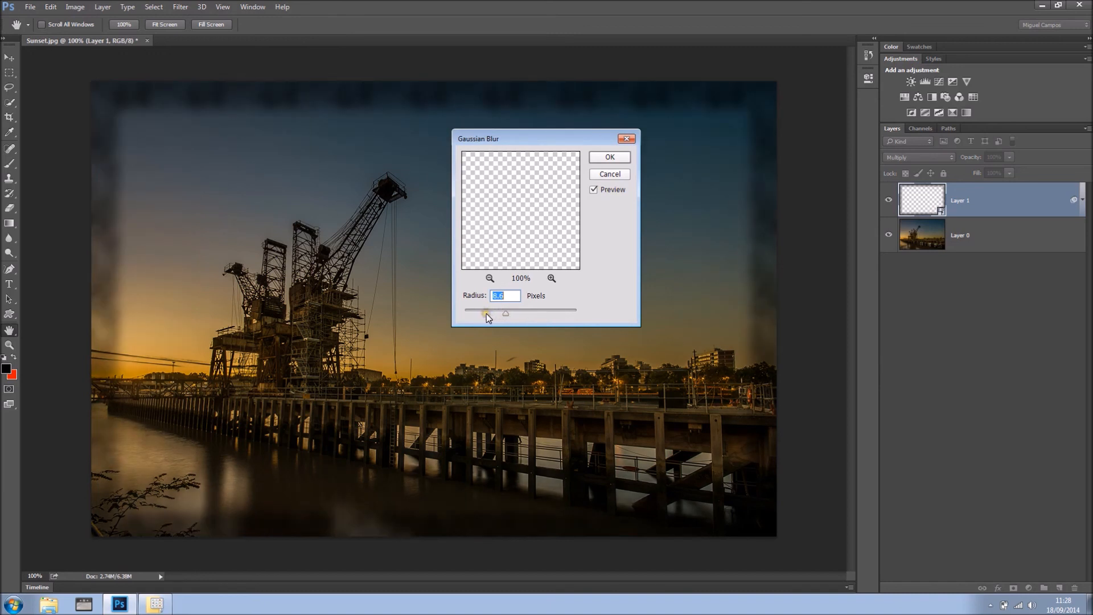
{"action": "left_click", "coordinate": [608, 157]}
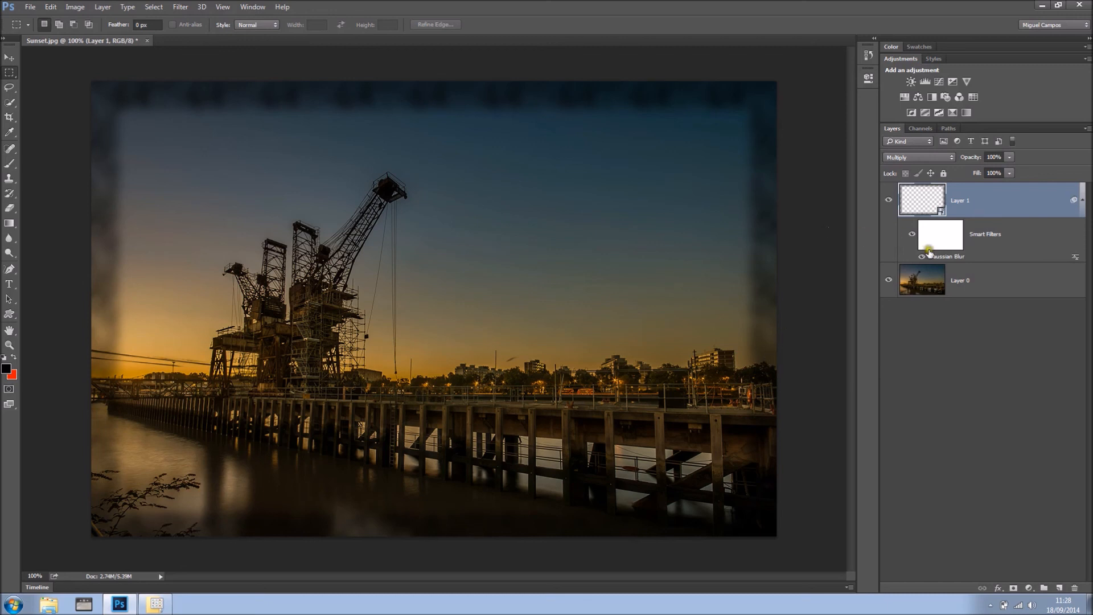
Step: Set the Gaussian Blur smart filter's radius to 2.2 pixels and reduce the frame layer's opacity to 49%
{"action": "double_click", "coordinate": [950, 256]}
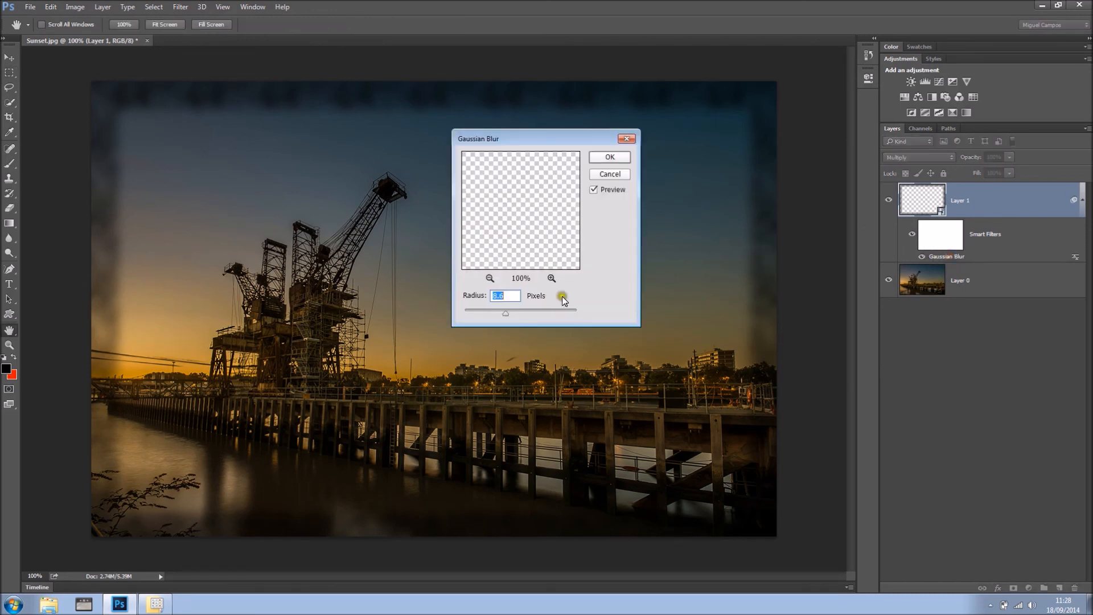
{"action": "left_click_drag", "start_coordinate": [505, 313], "coordinate": [477, 316]}
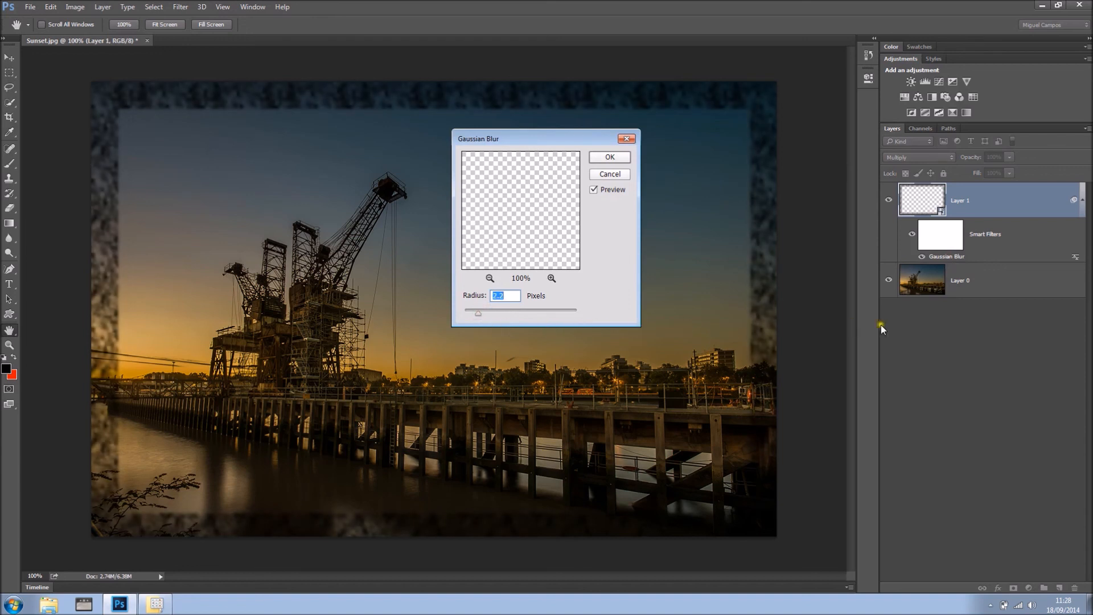
{"action": "left_click", "coordinate": [608, 157]}
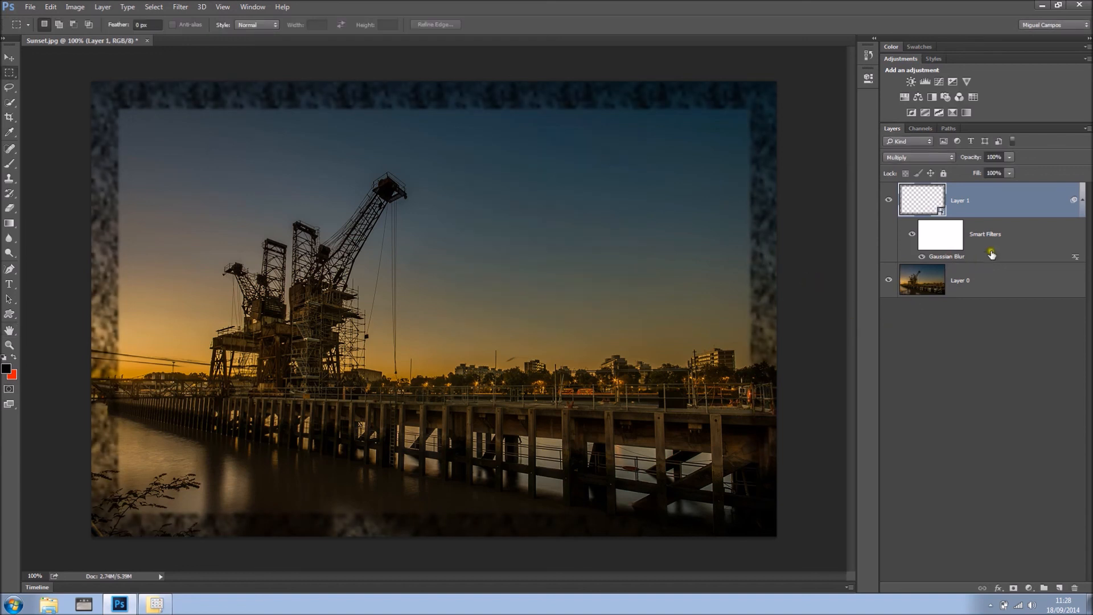
{"action": "left_click_drag", "start_coordinate": [975, 159], "coordinate": [947, 160]}
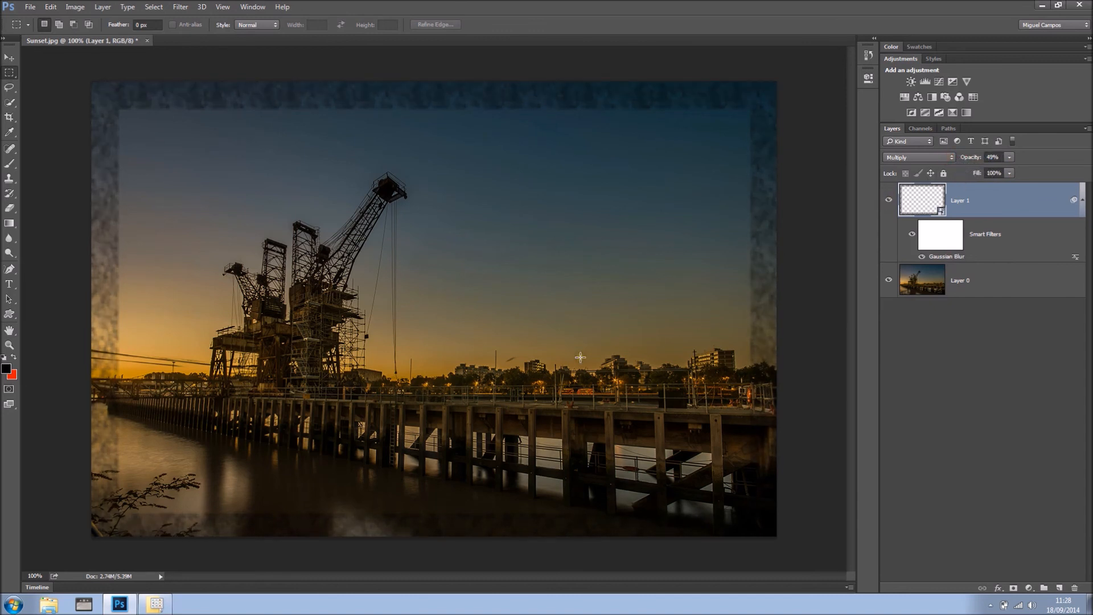